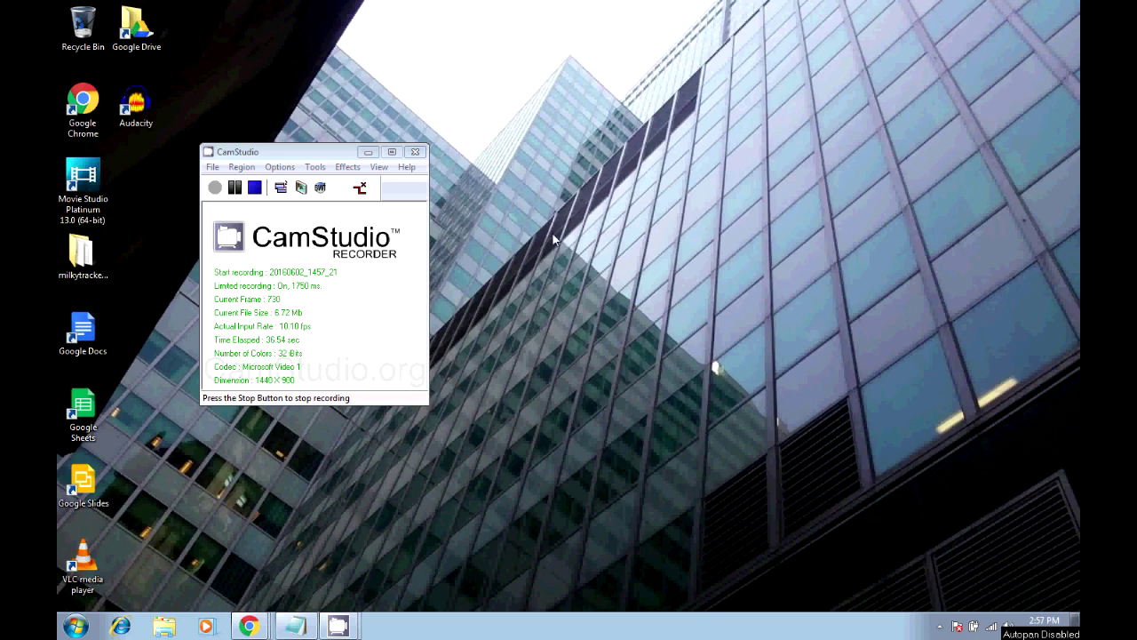
Drag the CamStudio recorder window over to the right edge of the screen.
{"action": "left_click_drag", "start_coordinate": [295, 153], "coordinate": [1136, 139]}
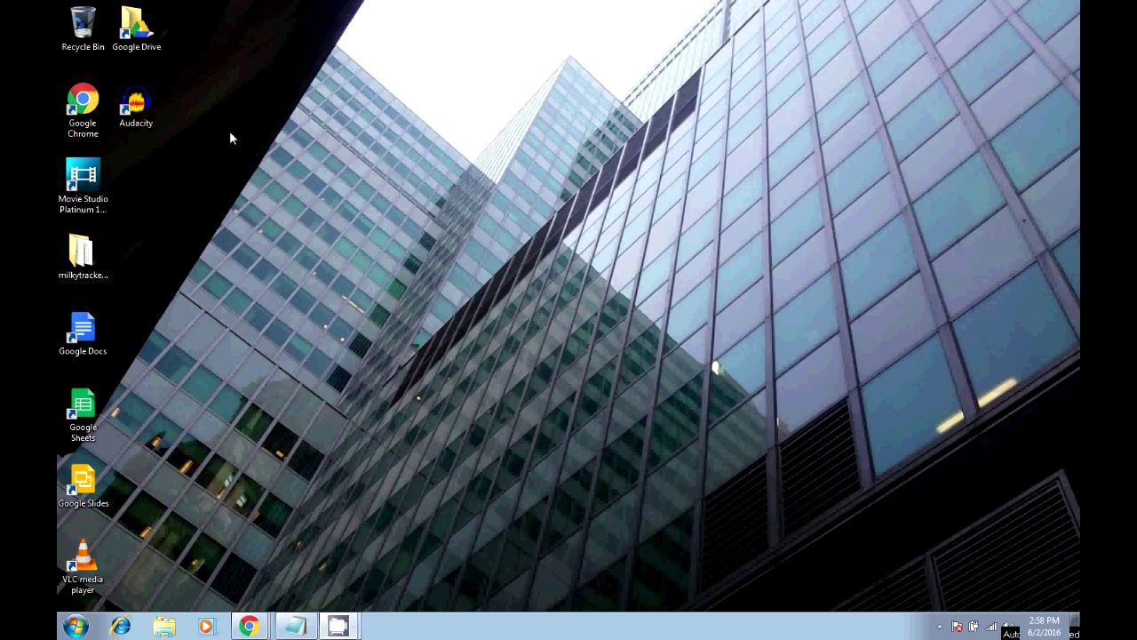
Launch Audacity and dismiss the welcome screen with 'Don't show this again at start up' ticked.
{"action": "double_click", "coordinate": [144, 105]}
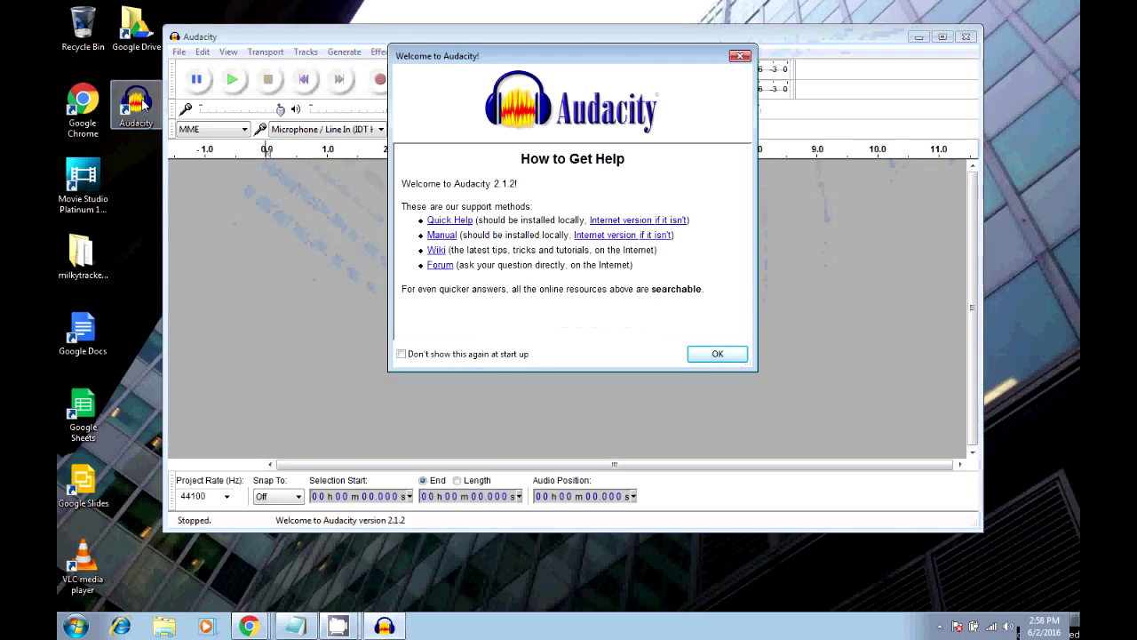
{"action": "left_click", "coordinate": [401, 355]}
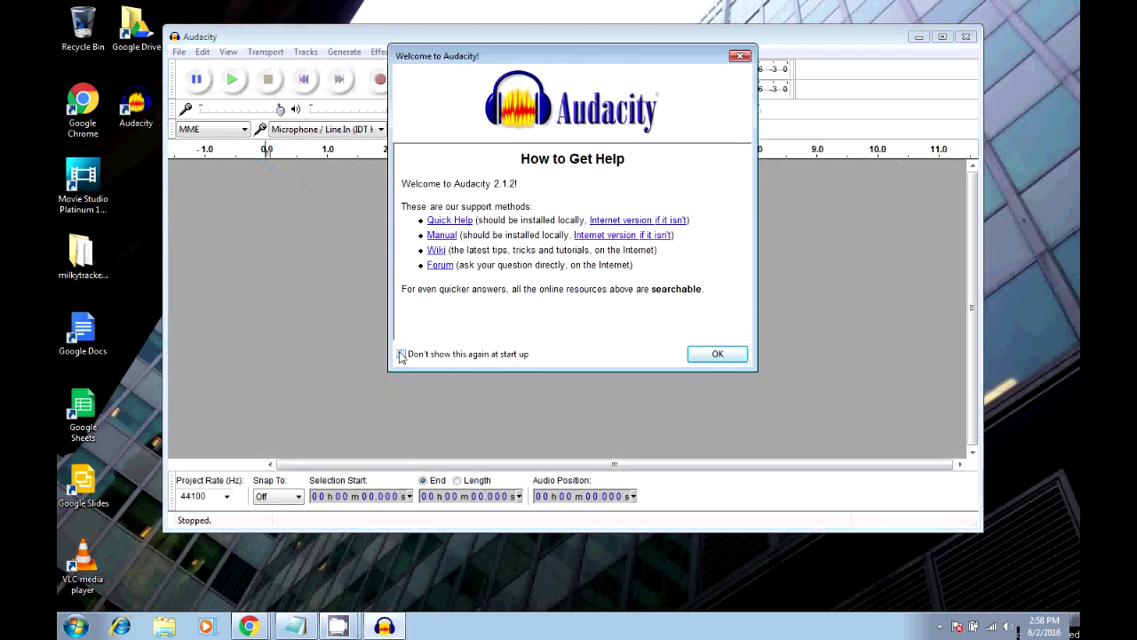
{"action": "left_click", "coordinate": [717, 354]}
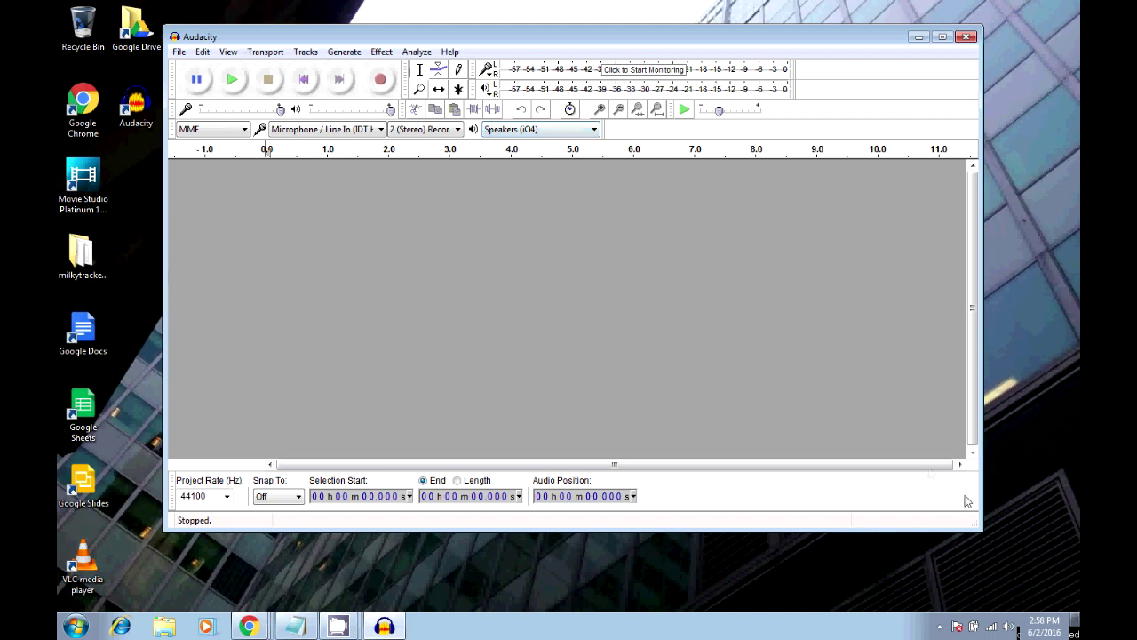
Enlarge and reposition the Audacity window, then bring the KVR Audio page in front.
{"action": "left_click_drag", "start_coordinate": [980, 528], "coordinate": [1029, 586]}
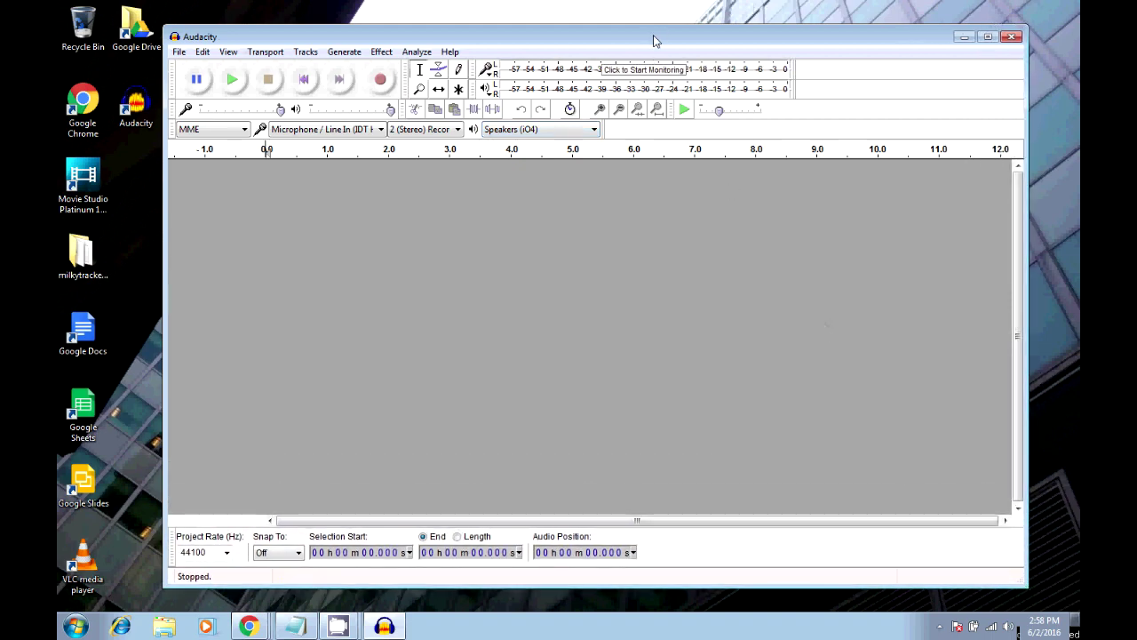
{"action": "left_click_drag", "start_coordinate": [655, 38], "coordinate": [604, 35]}
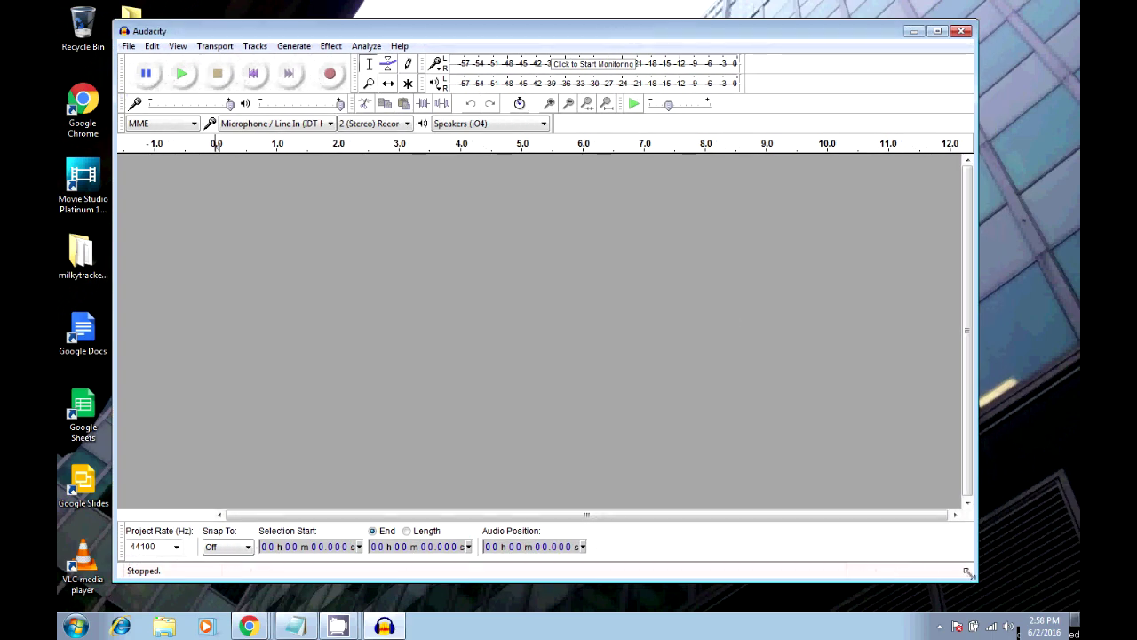
{"action": "left_click_drag", "start_coordinate": [970, 576], "coordinate": [1015, 591]}
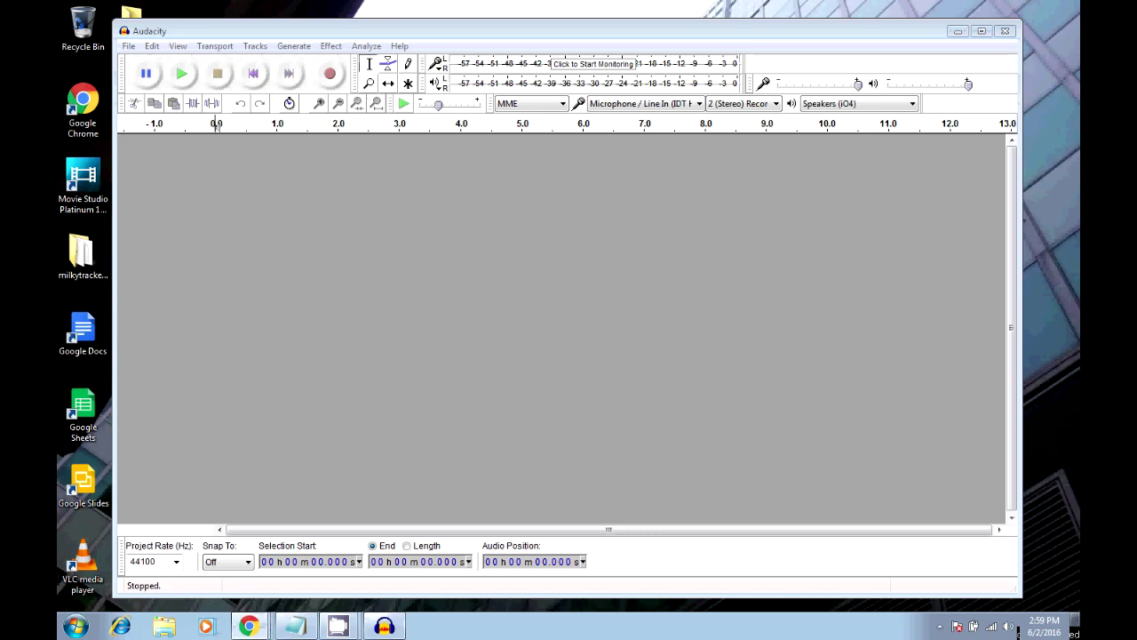
{"action": "left_click_drag", "start_coordinate": [1136, 57], "coordinate": [258, 20]}
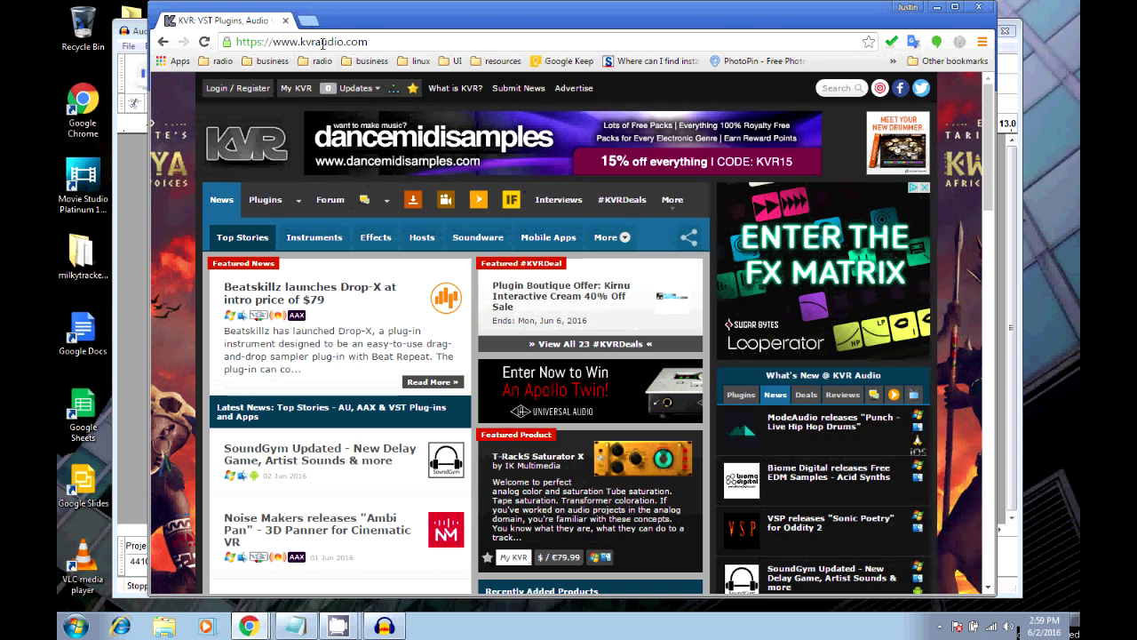
Open the latest plugins listing on KVR Audio.
{"action": "left_click", "coordinate": [411, 45]}
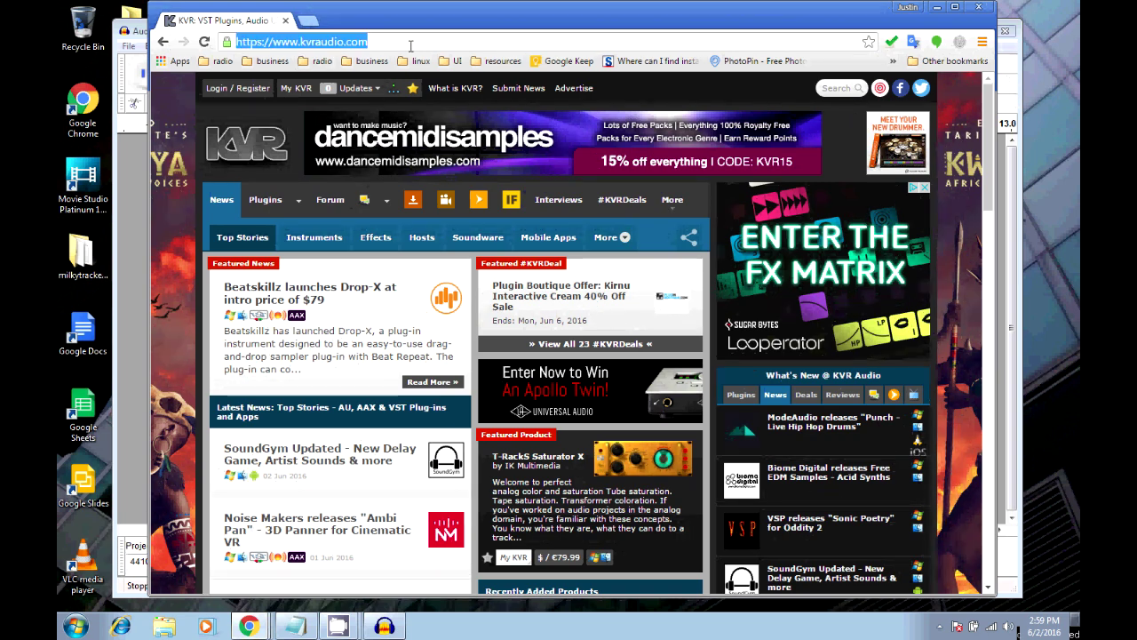
{"action": "left_click", "coordinate": [411, 46]}
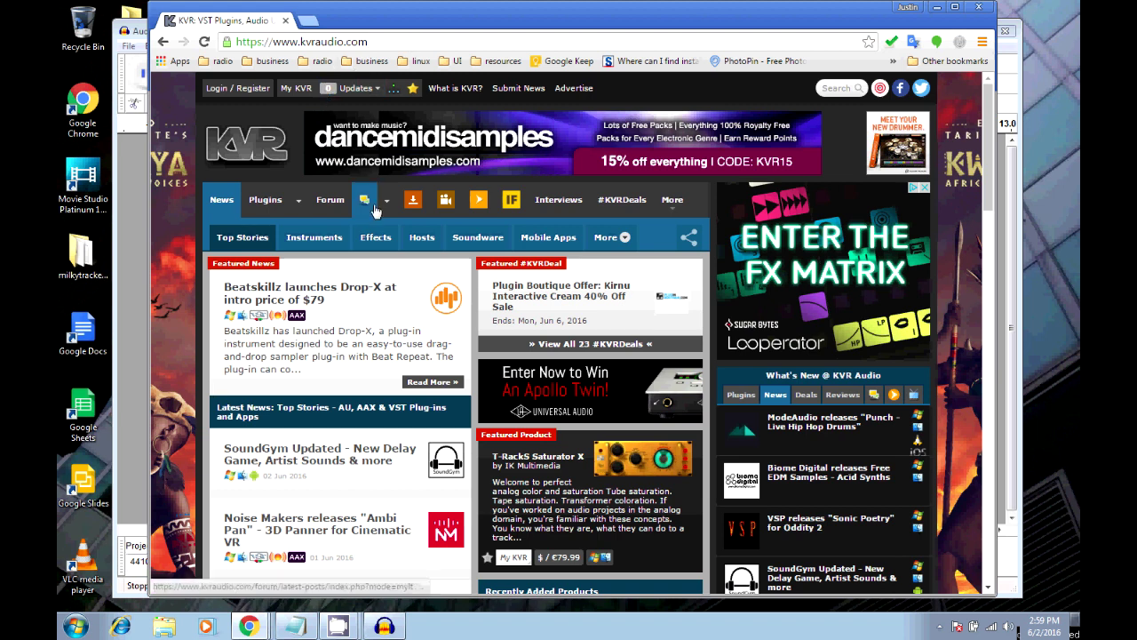
{"action": "left_click", "coordinate": [262, 203]}
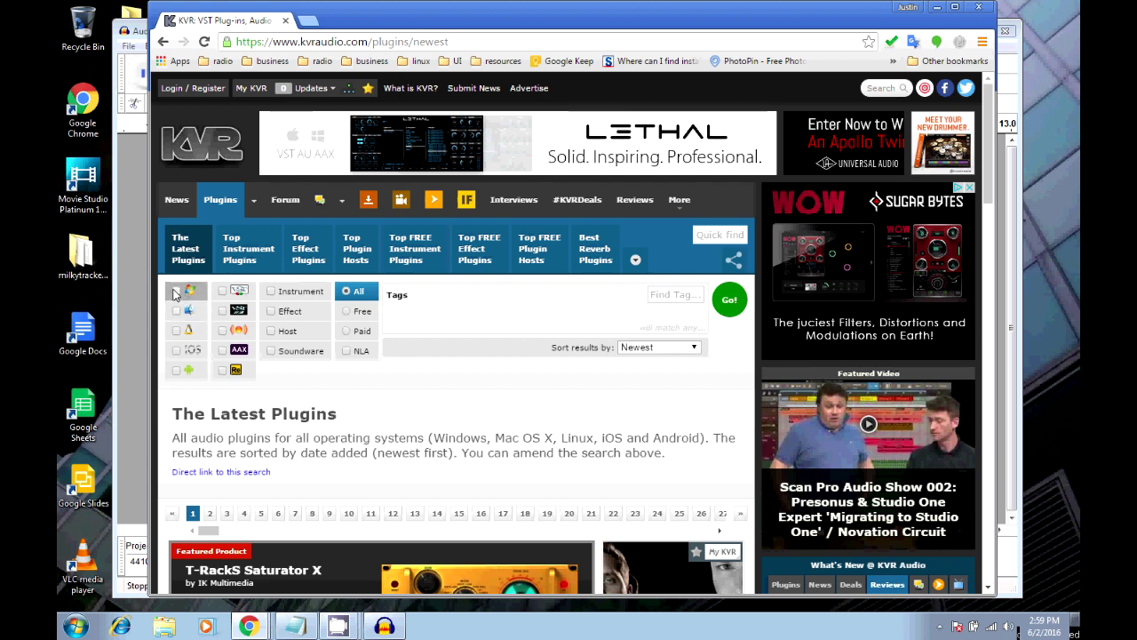
Filter the listing to free Windows VST effect plugins and run the search.
{"action": "left_click", "coordinate": [176, 292]}
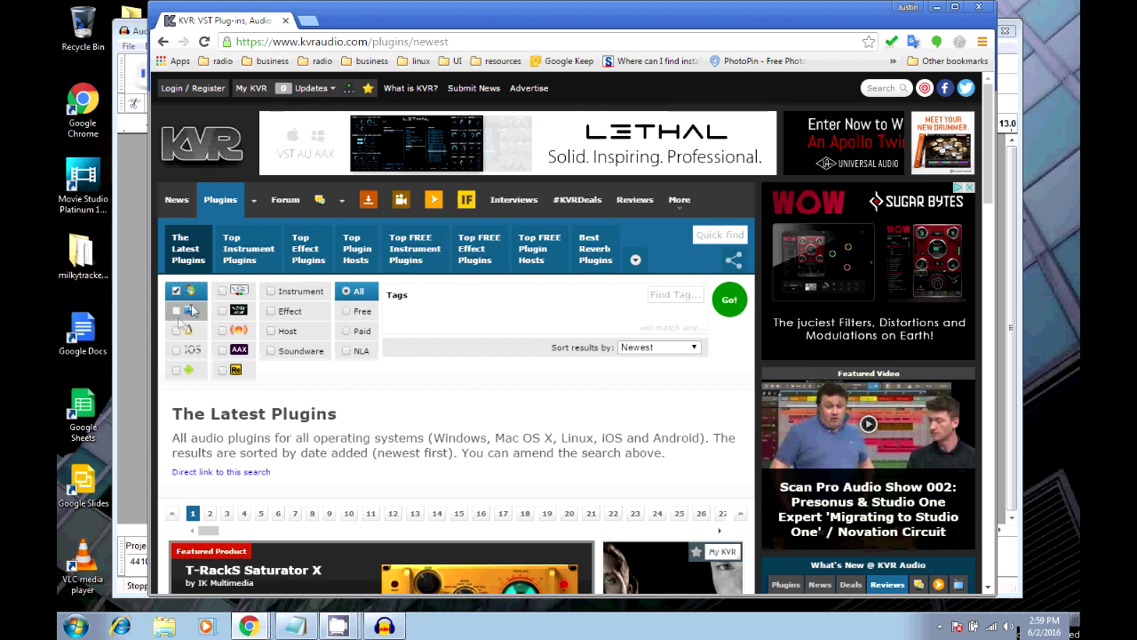
{"action": "left_click", "coordinate": [224, 291]}
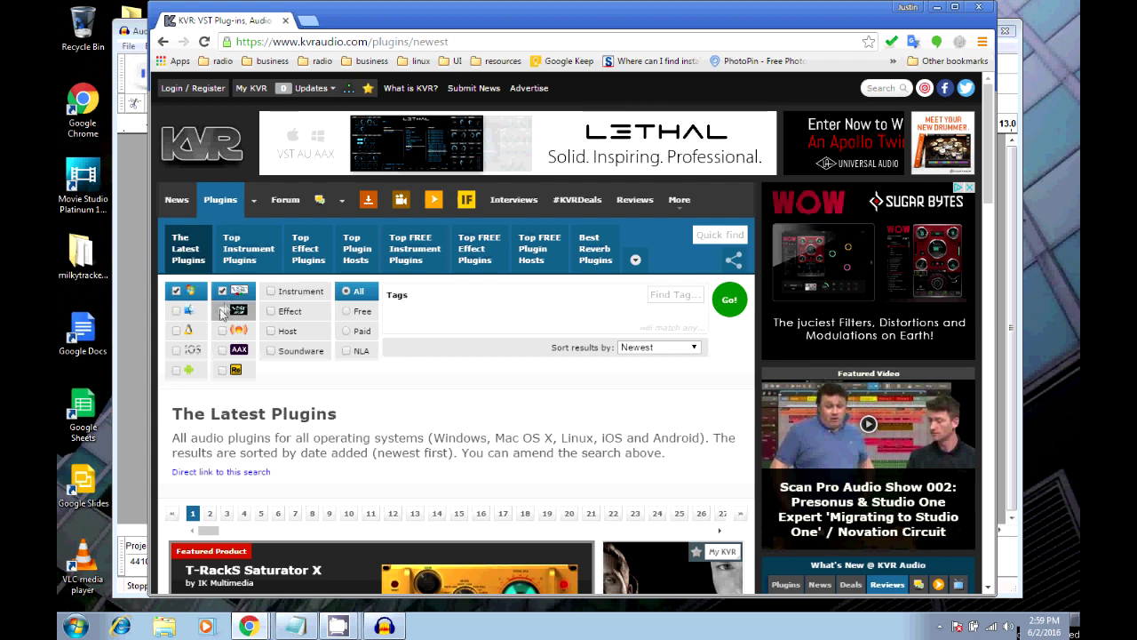
{"action": "left_click", "coordinate": [274, 318]}
{"action": "left_click", "coordinate": [355, 312]}
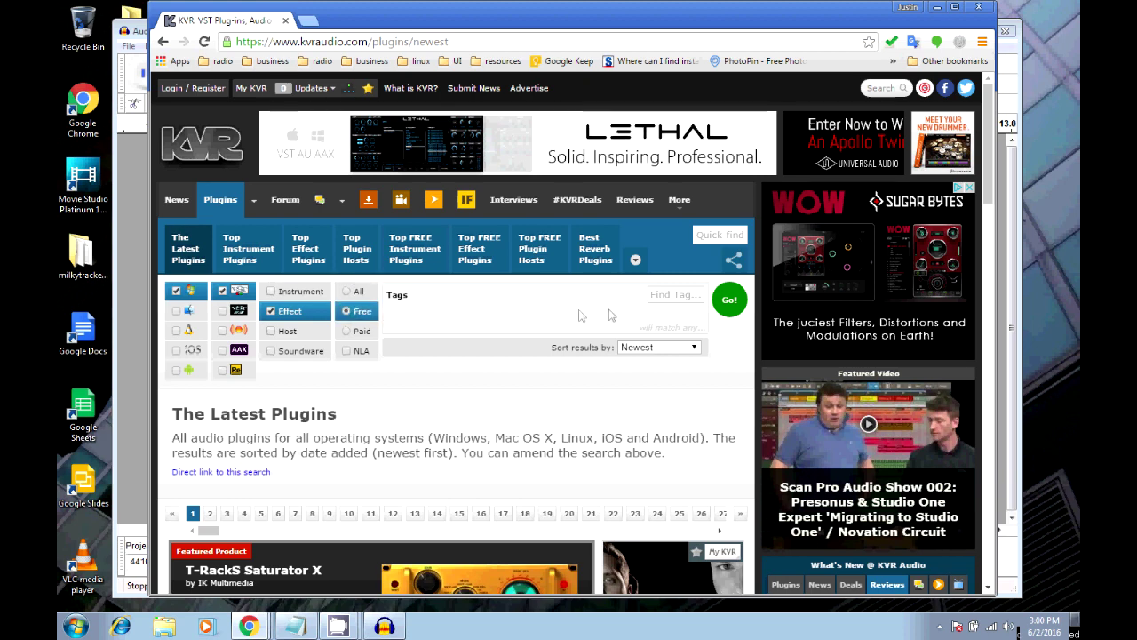
{"action": "left_click", "coordinate": [725, 303]}
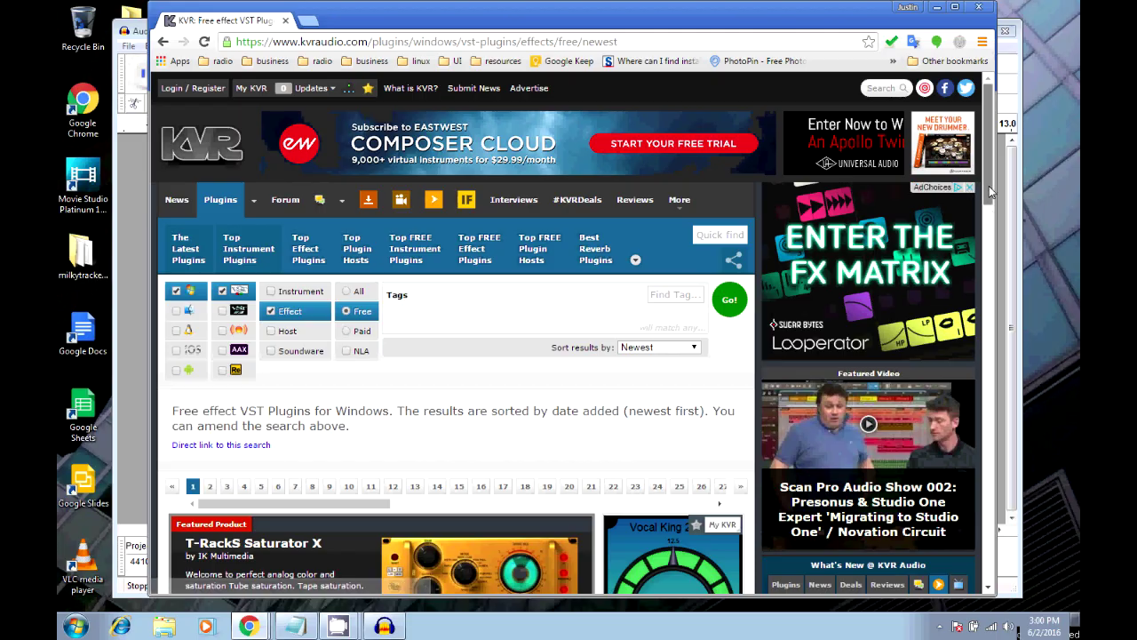
{"action": "left_click_drag", "start_coordinate": [991, 191], "coordinate": [1003, 400]}
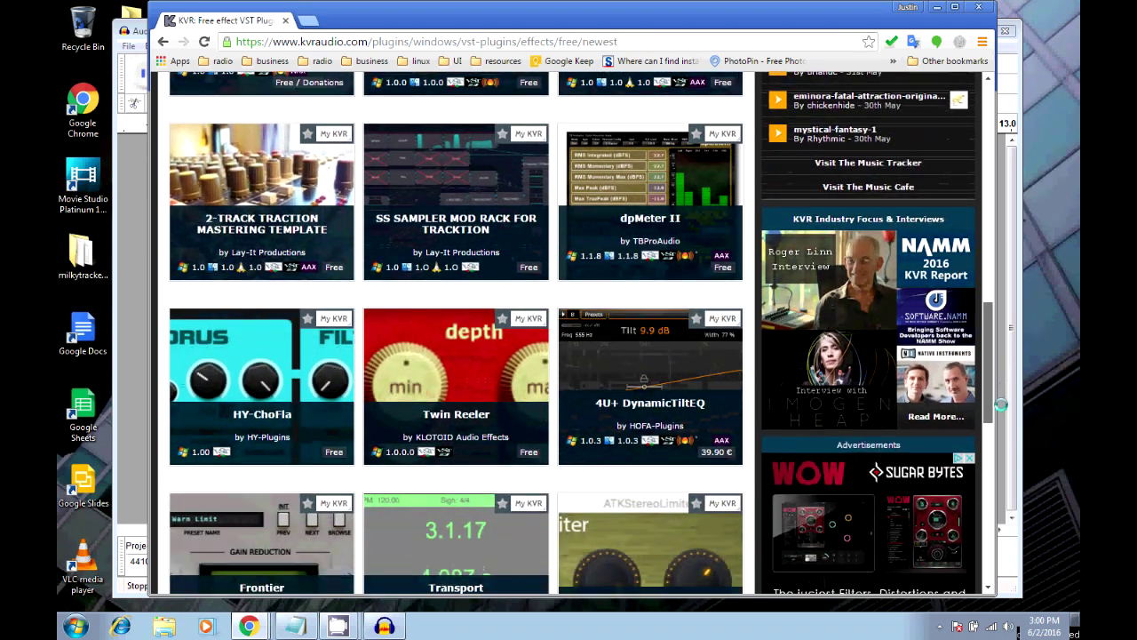
{"action": "left_click", "coordinate": [660, 371]}
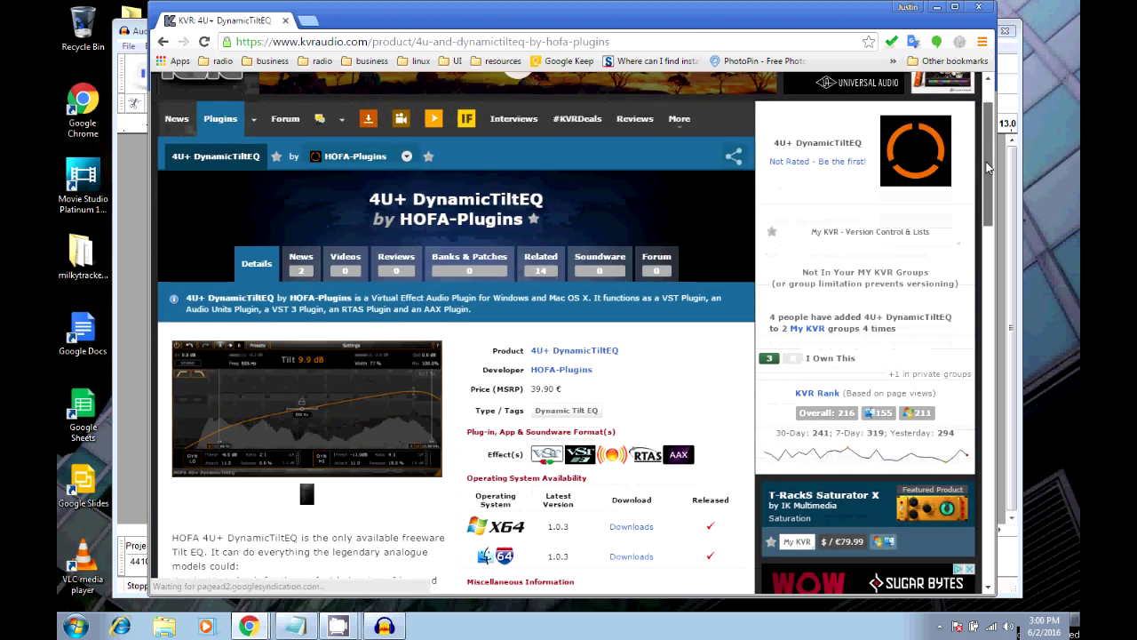
{"action": "left_click_drag", "start_coordinate": [989, 145], "coordinate": [998, 211]}
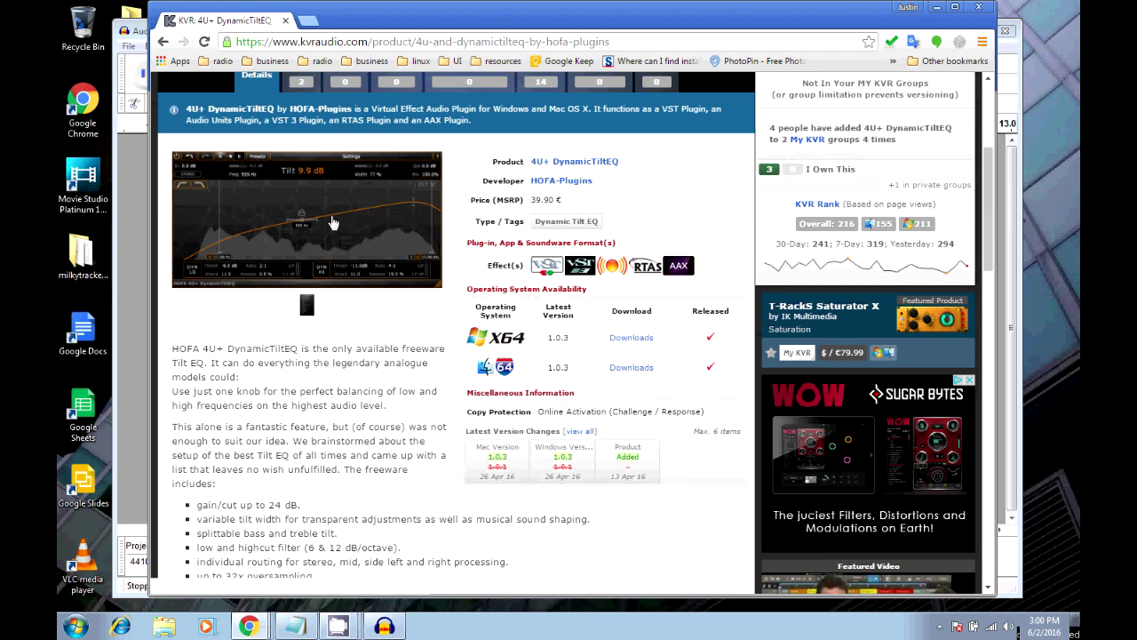
{"action": "left_click", "coordinate": [164, 43]}
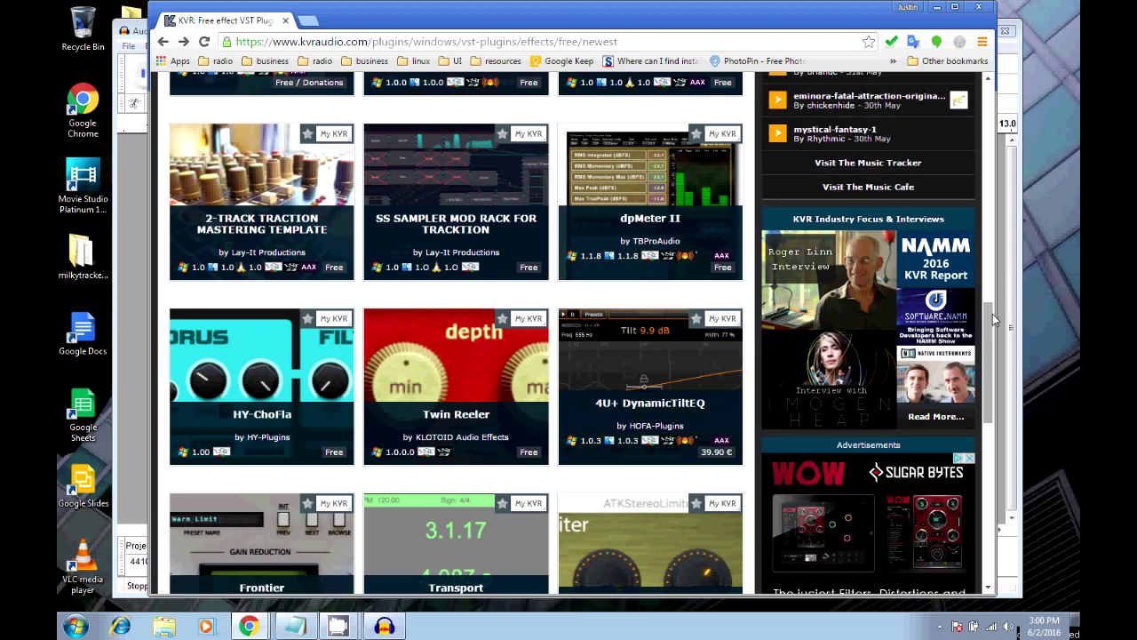
{"action": "left_click_drag", "start_coordinate": [987, 320], "coordinate": [982, 397]}
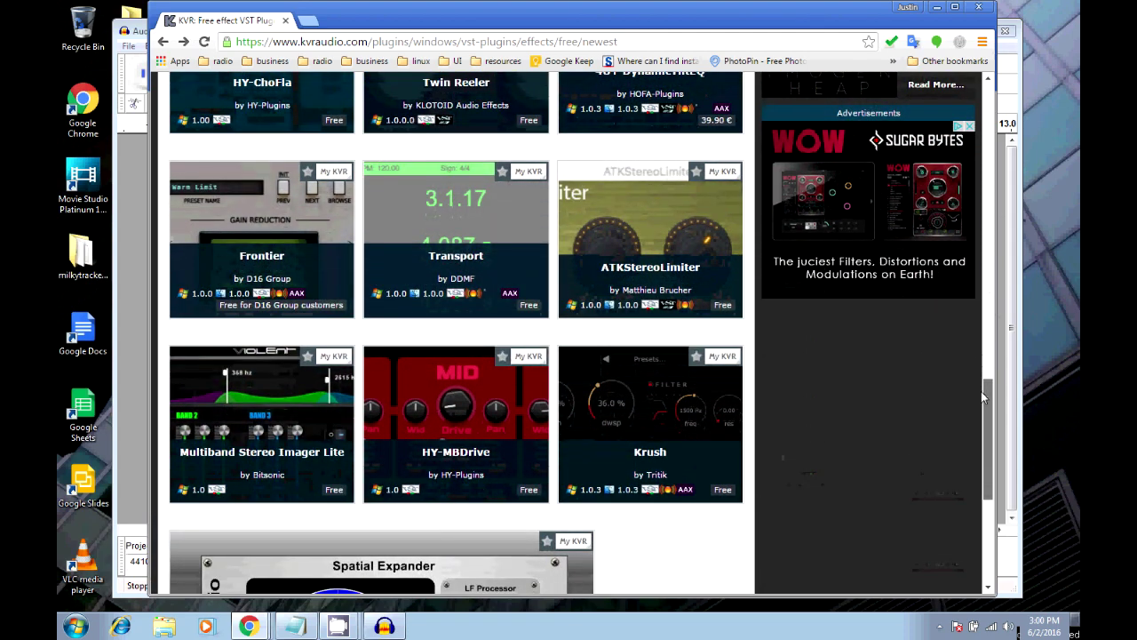
{"action": "left_click_drag", "start_coordinate": [982, 396], "coordinate": [983, 400]}
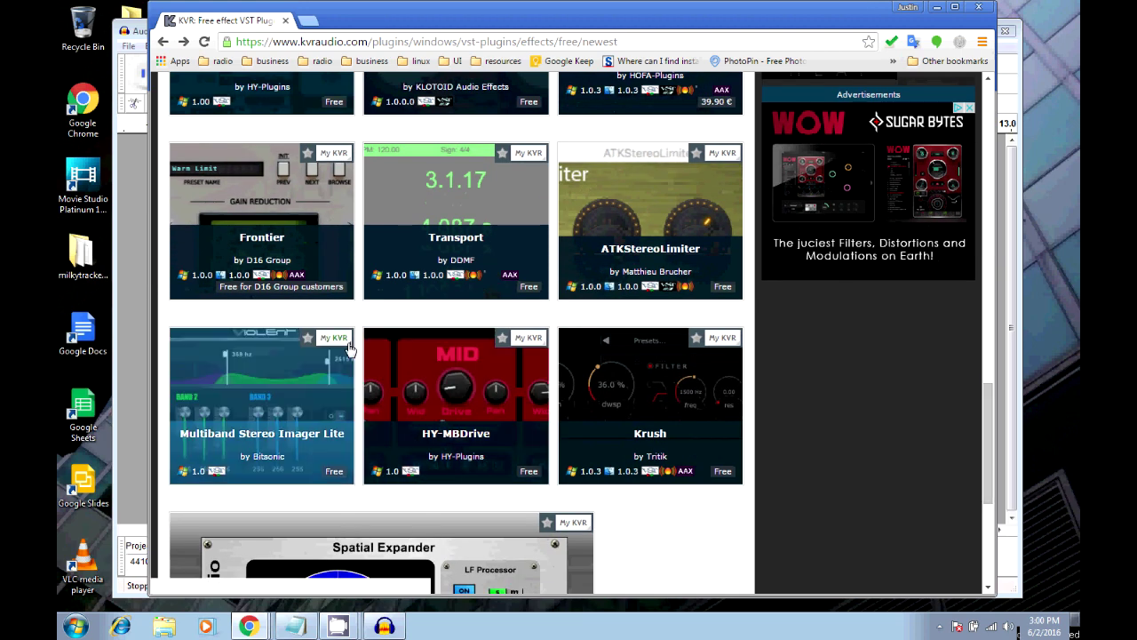
{"action": "left_click", "coordinate": [281, 253]}
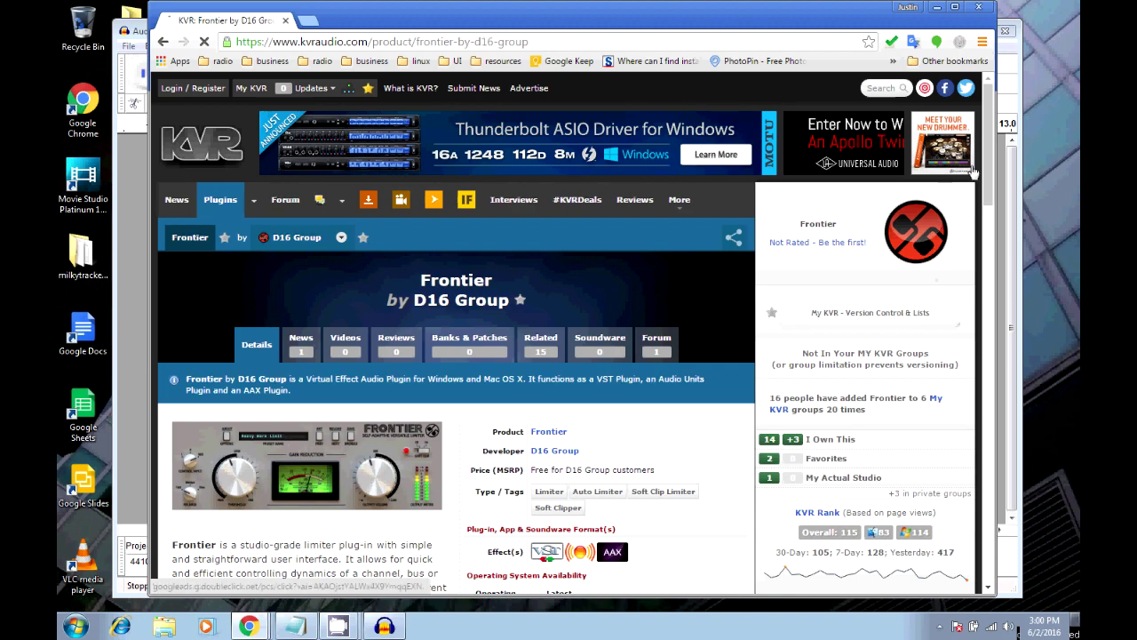
{"action": "left_click_drag", "start_coordinate": [992, 174], "coordinate": [996, 258]}
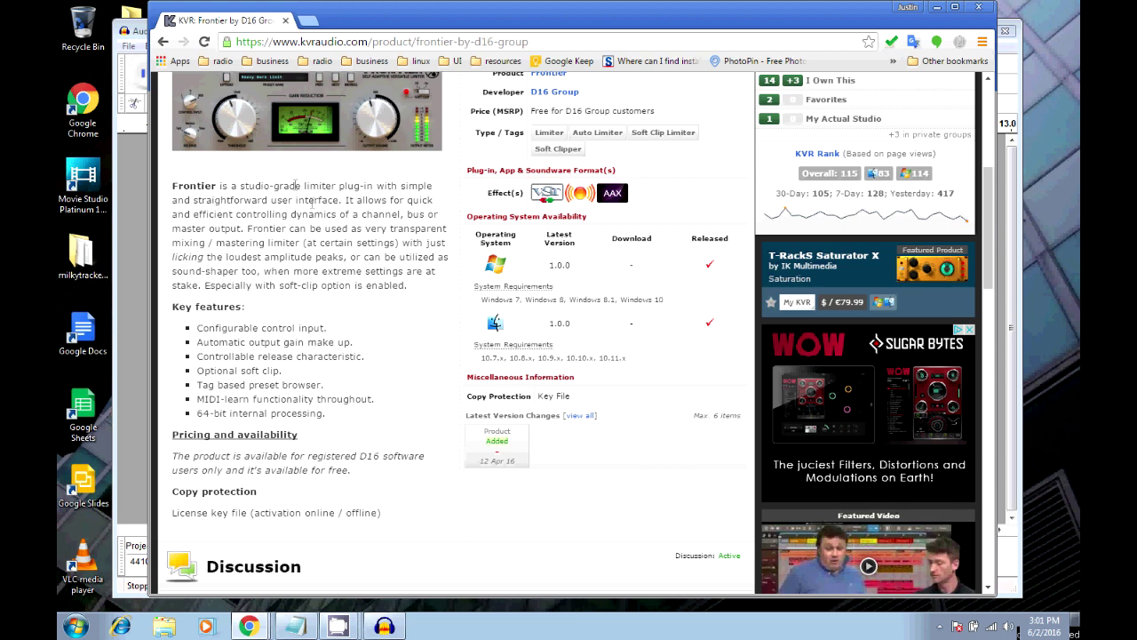
{"action": "left_click", "coordinate": [163, 42]}
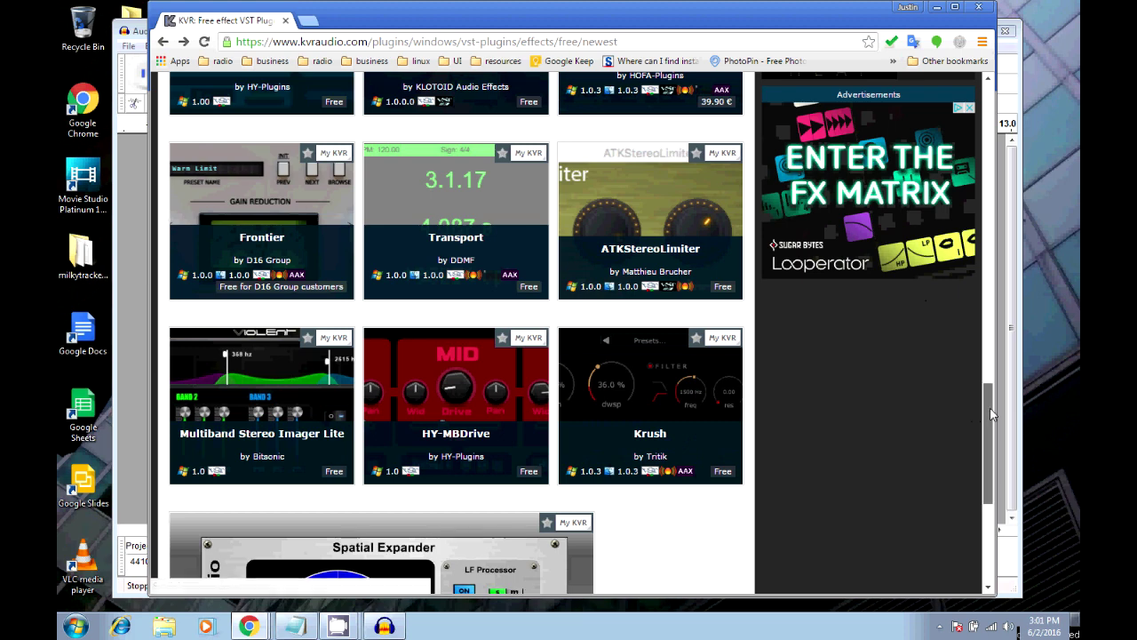
{"action": "left_click_drag", "start_coordinate": [993, 415], "coordinate": [989, 391]}
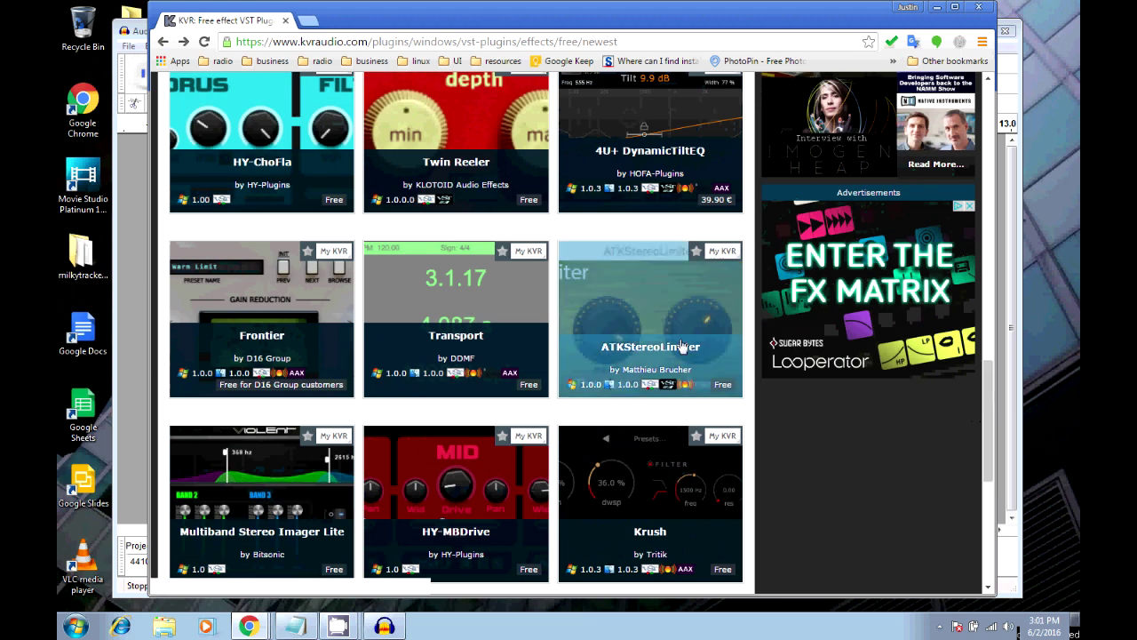
Open the ATKStereoLimiter product page and its Windows downloads on SourceForge.
{"action": "left_click", "coordinate": [655, 305]}
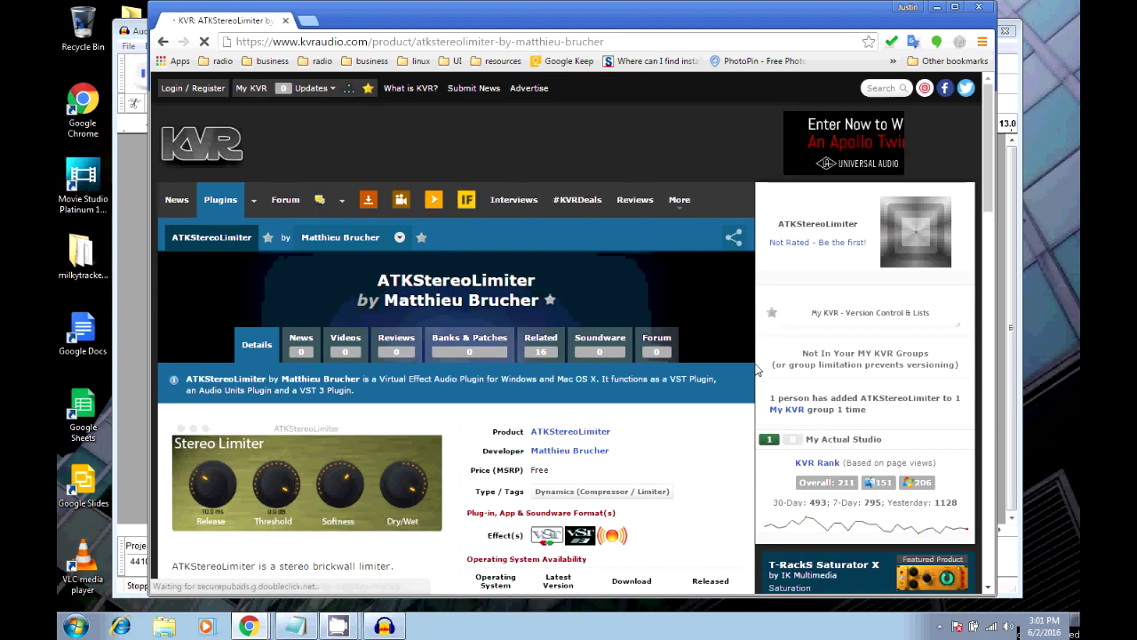
{"action": "left_click_drag", "start_coordinate": [988, 180], "coordinate": [977, 244]}
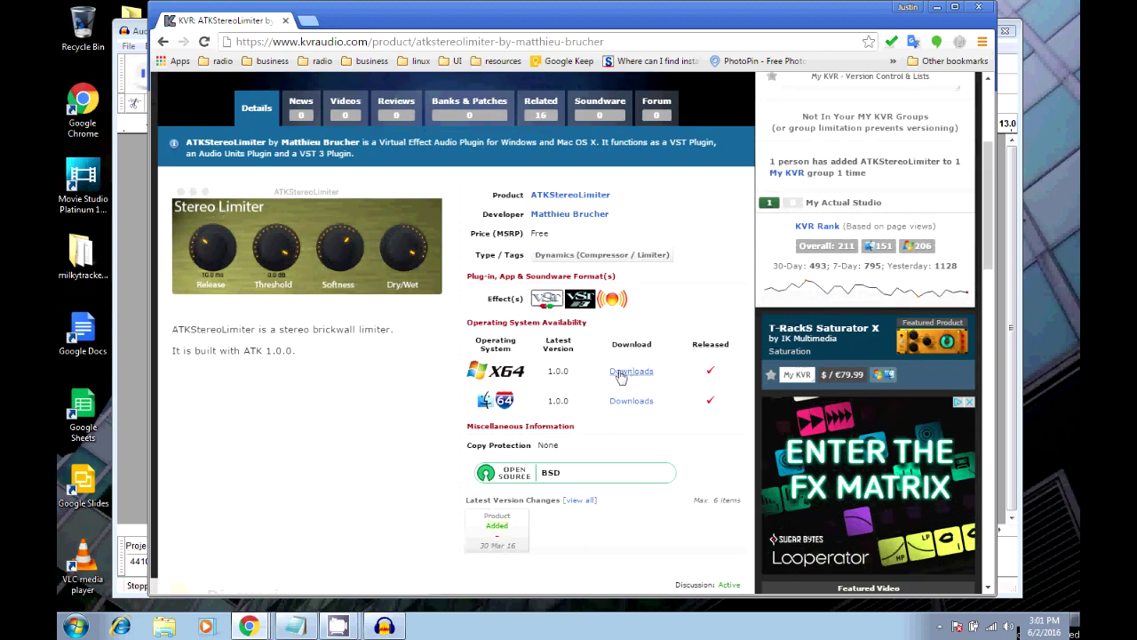
{"action": "left_click", "coordinate": [621, 375]}
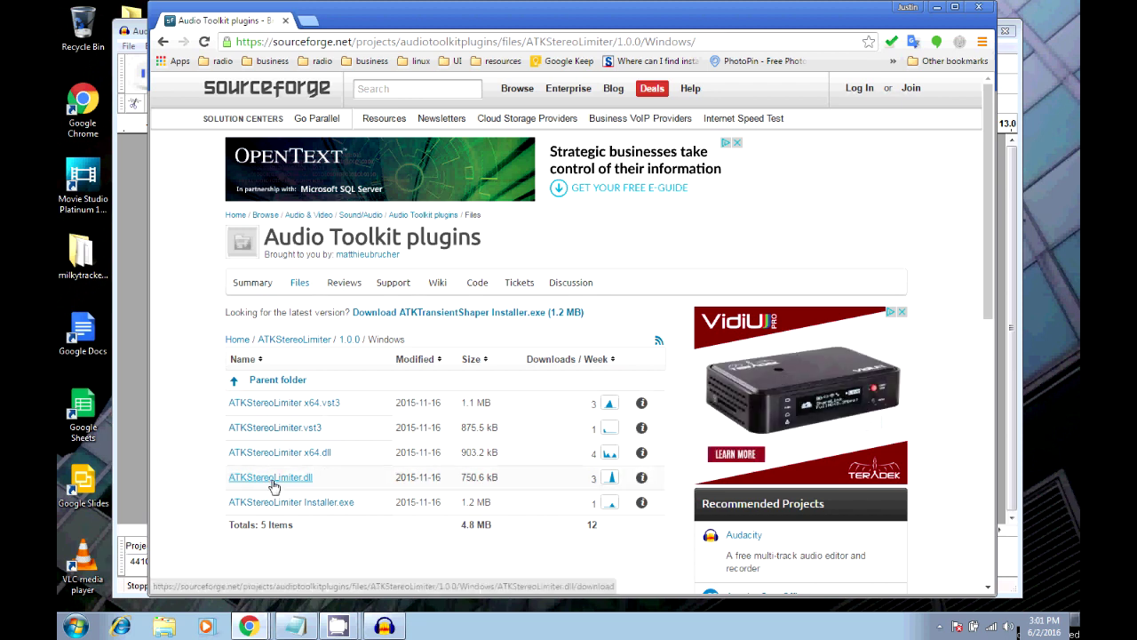
Save the non-x64 ATKStereoLimiter.dll and show it in the Downloads folder.
{"action": "left_click", "coordinate": [272, 480]}
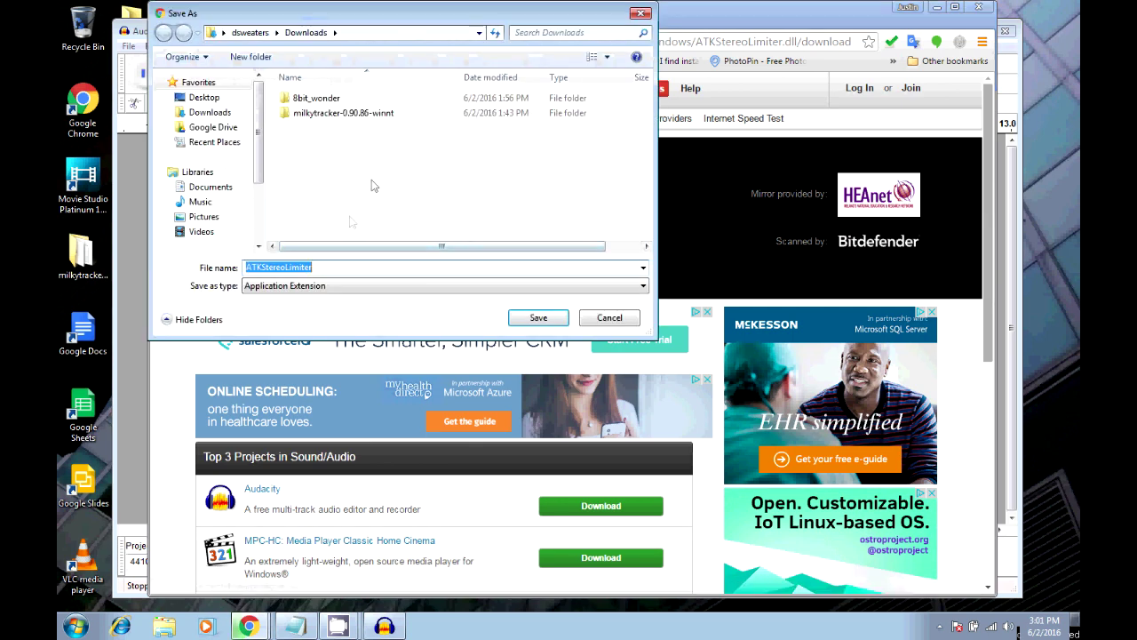
{"action": "left_click", "coordinate": [531, 323]}
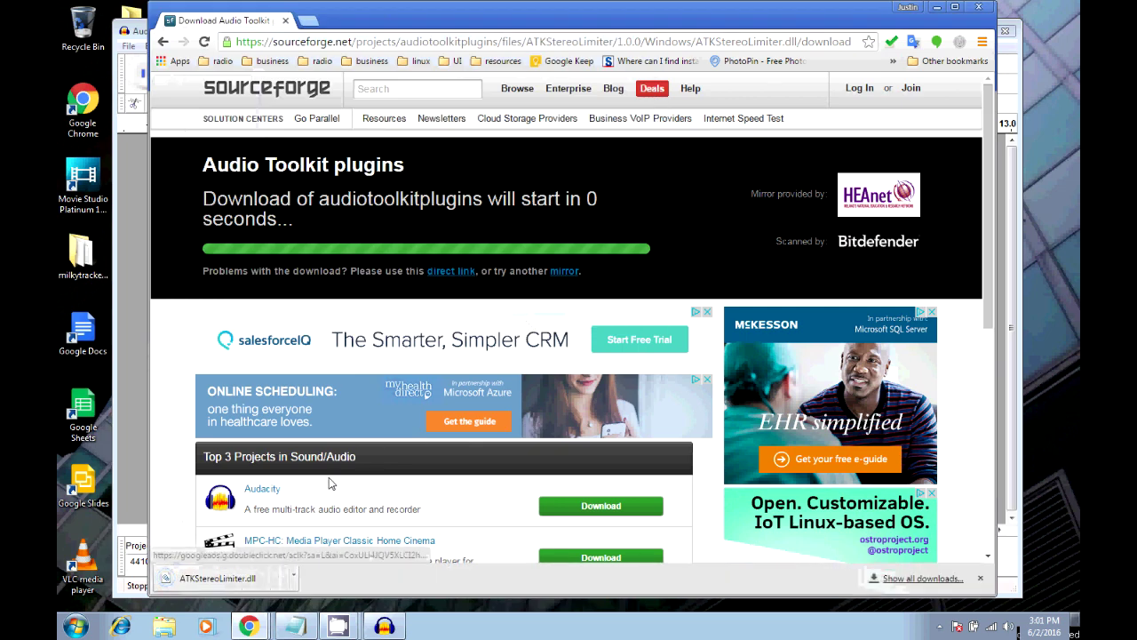
{"action": "left_click", "coordinate": [294, 585]}
{"action": "left_click", "coordinate": [352, 534]}
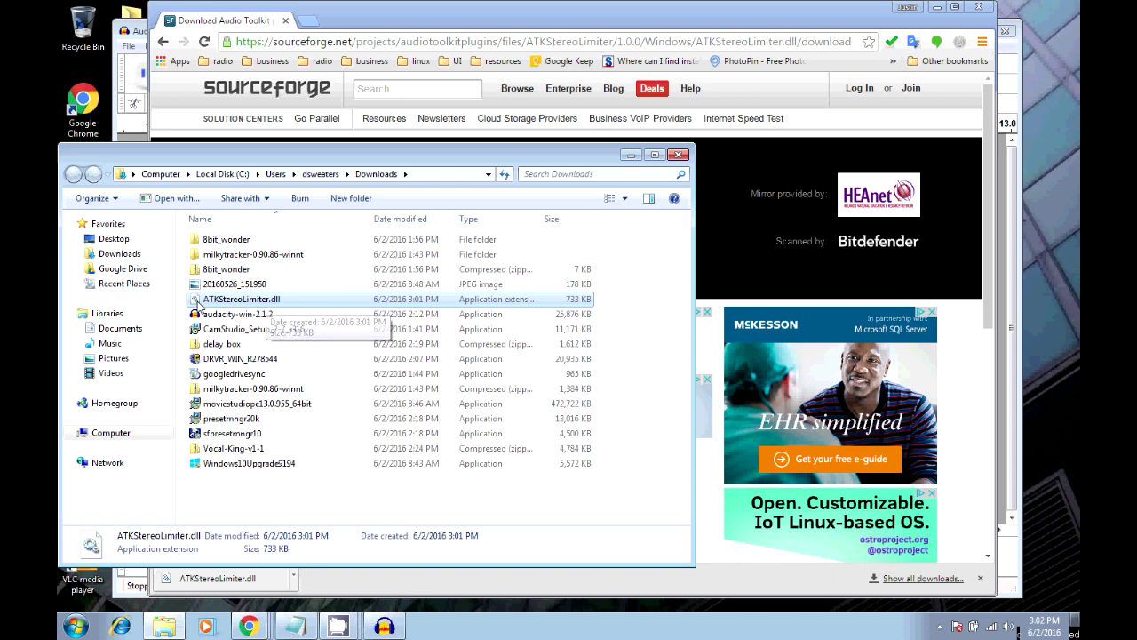
Cut ATKStereoLimiter.dll from Downloads and browse to Computer.
{"action": "right_click", "coordinate": [197, 303]}
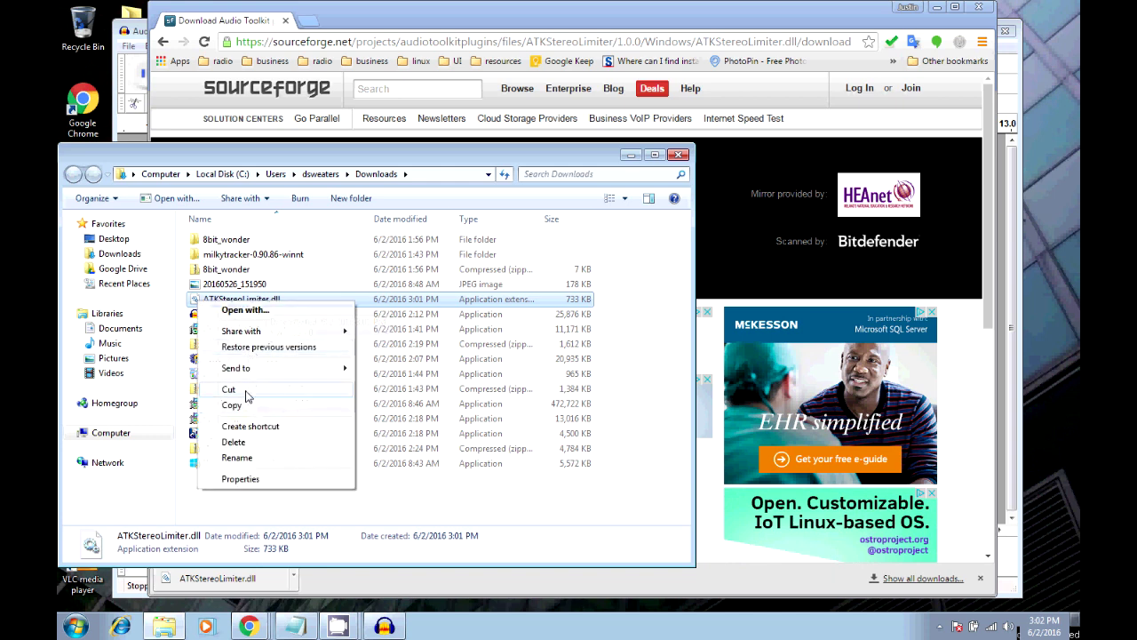
{"action": "left_click", "coordinate": [247, 393]}
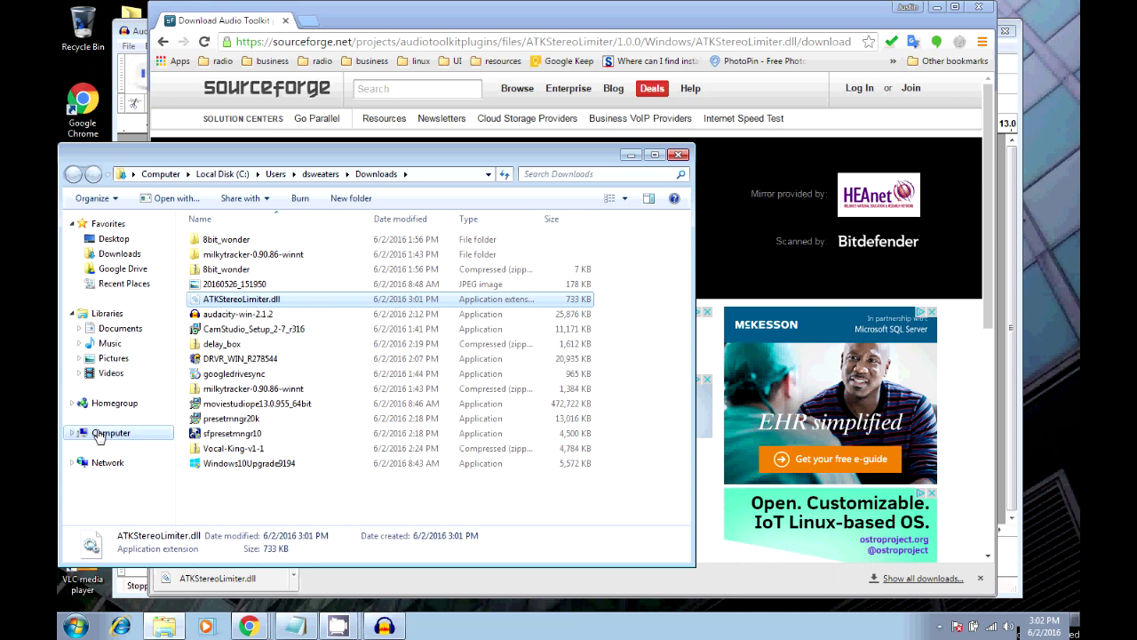
{"action": "left_click", "coordinate": [105, 433]}
Paste ATKStereoLimiter.dll into C:\Program Files (x86)\Audacity\Plug-Ins, granting administrator permission.
{"action": "double_click", "coordinate": [207, 257]}
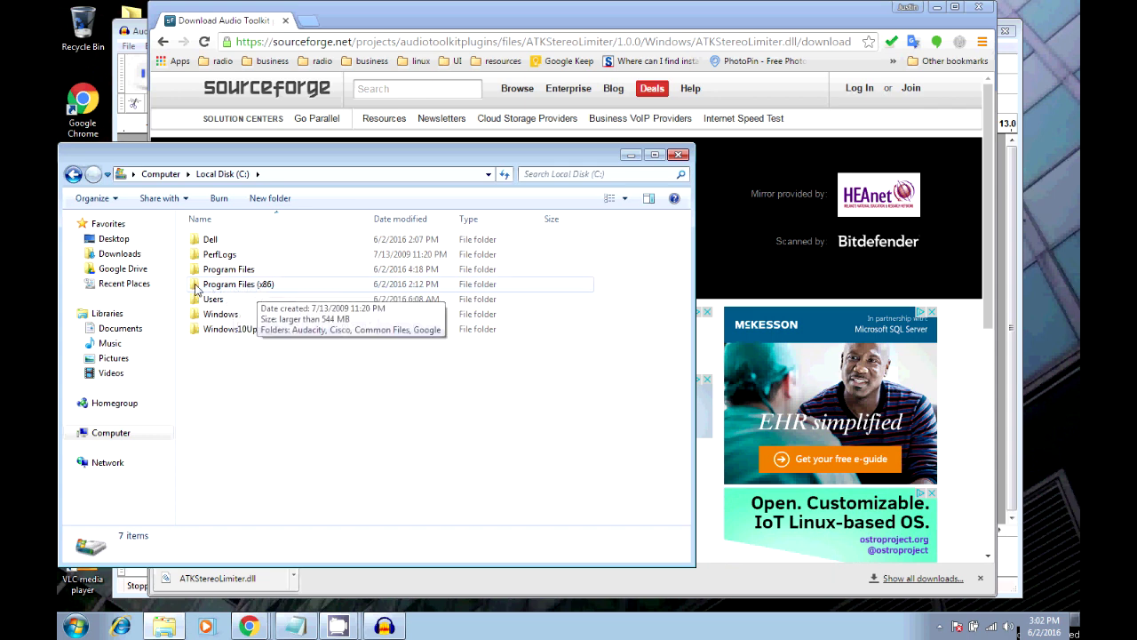
{"action": "double_click", "coordinate": [195, 286]}
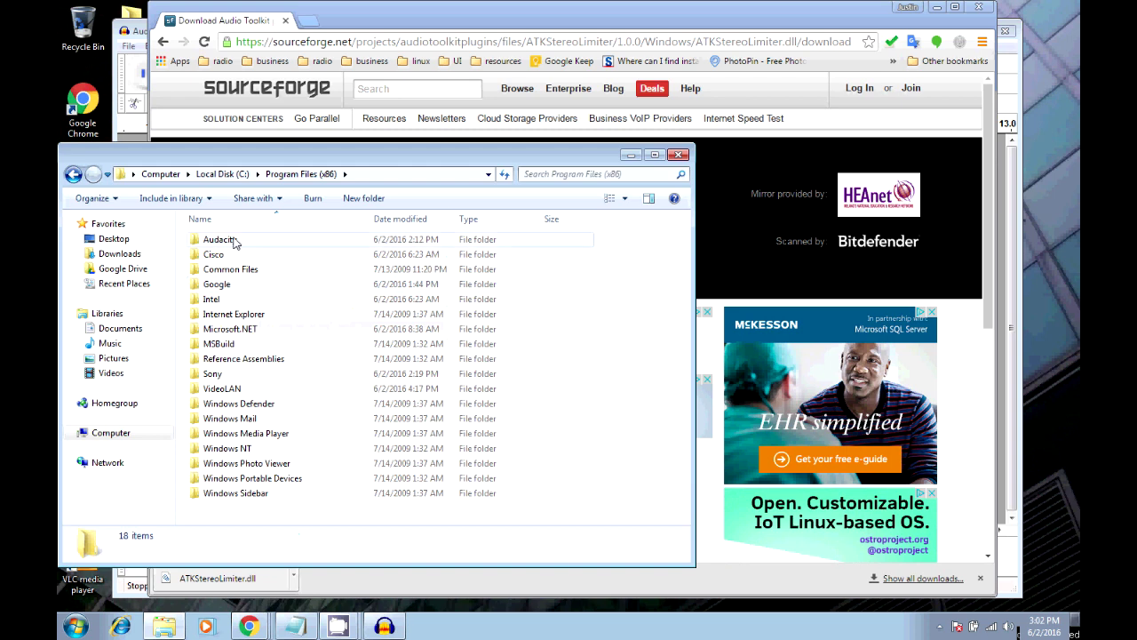
{"action": "double_click", "coordinate": [197, 240]}
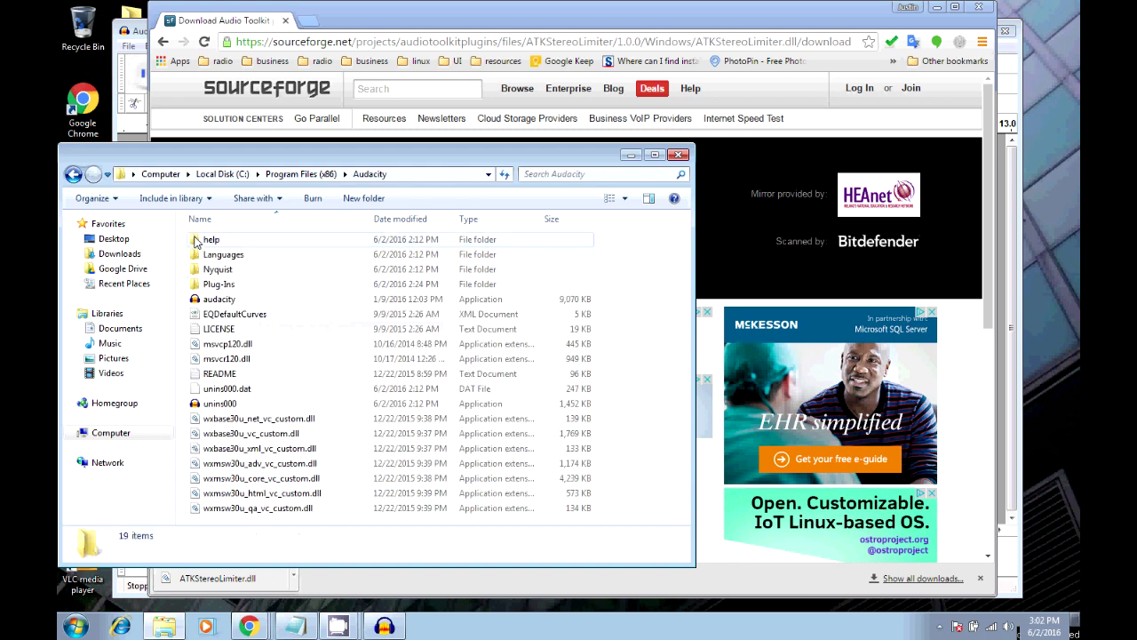
{"action": "double_click", "coordinate": [199, 286]}
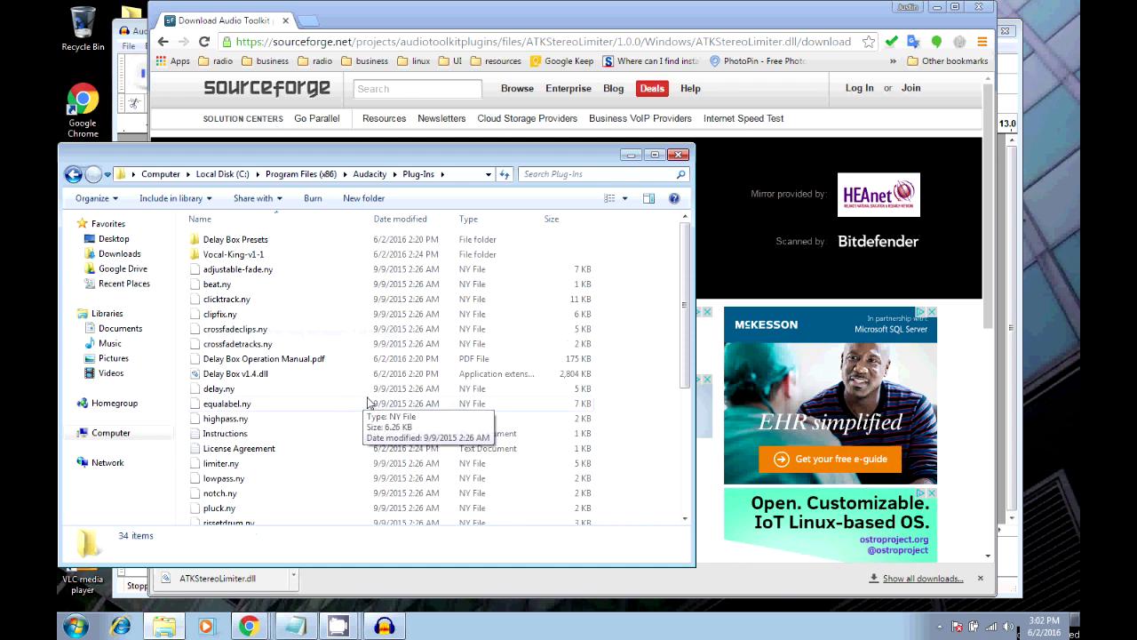
{"action": "key", "text": "ctrl+v"}
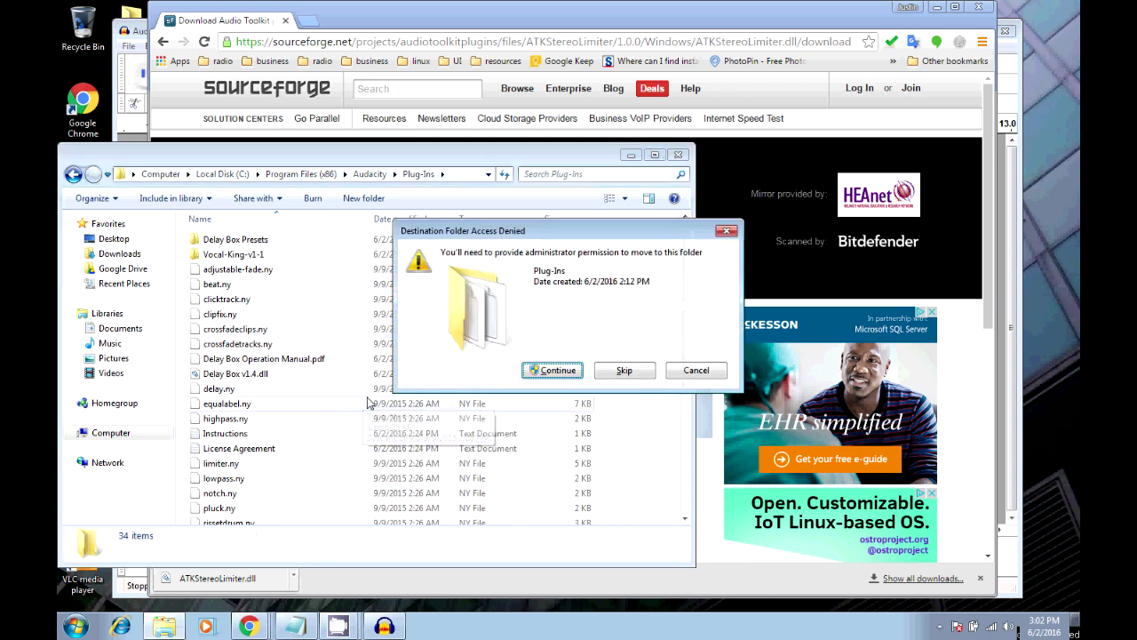
{"action": "left_click", "coordinate": [552, 371]}
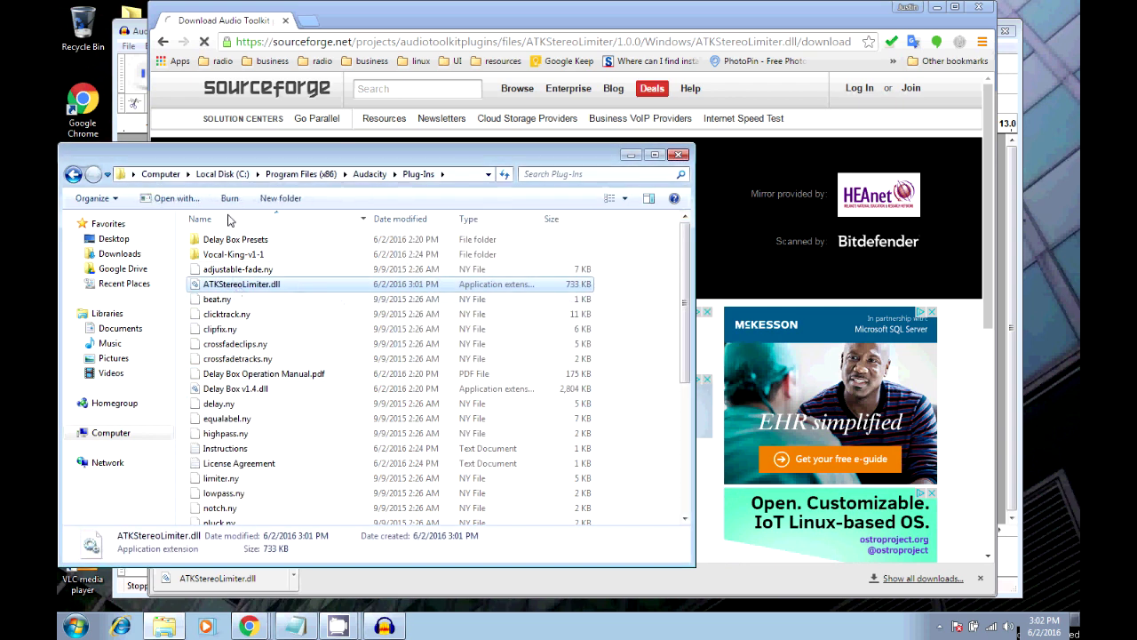
{"action": "left_click", "coordinate": [378, 17]}
Enable ATKStereoLimiter in Effect > Add / Remove Plug-ins and confirm with OK.
{"action": "key", "text": "alt+Tab"}
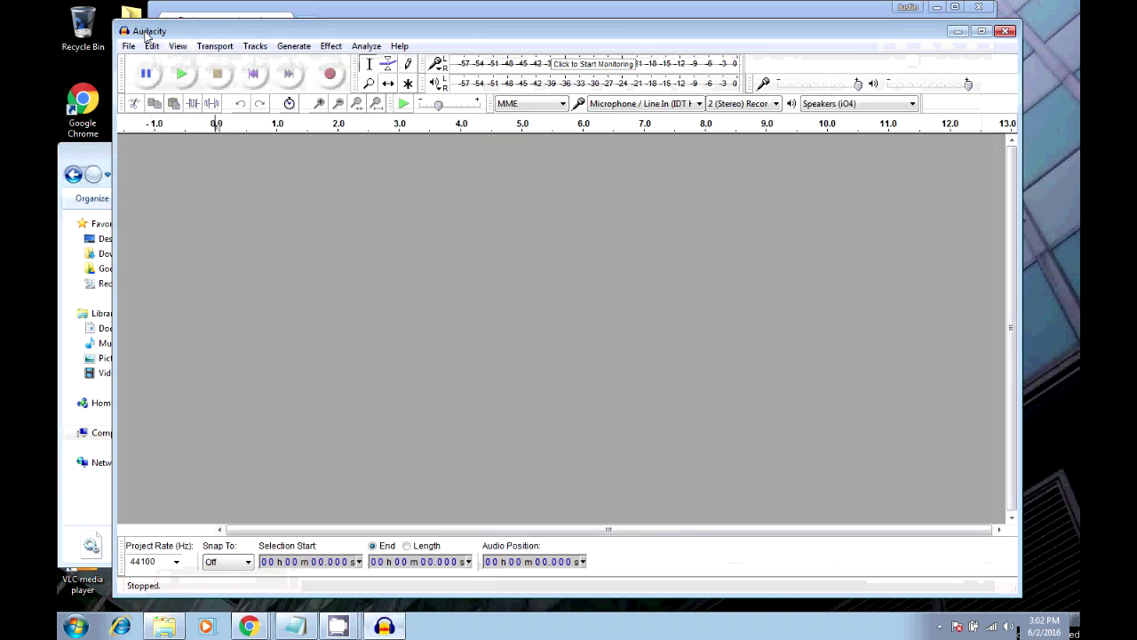
{"action": "left_click", "coordinate": [333, 48]}
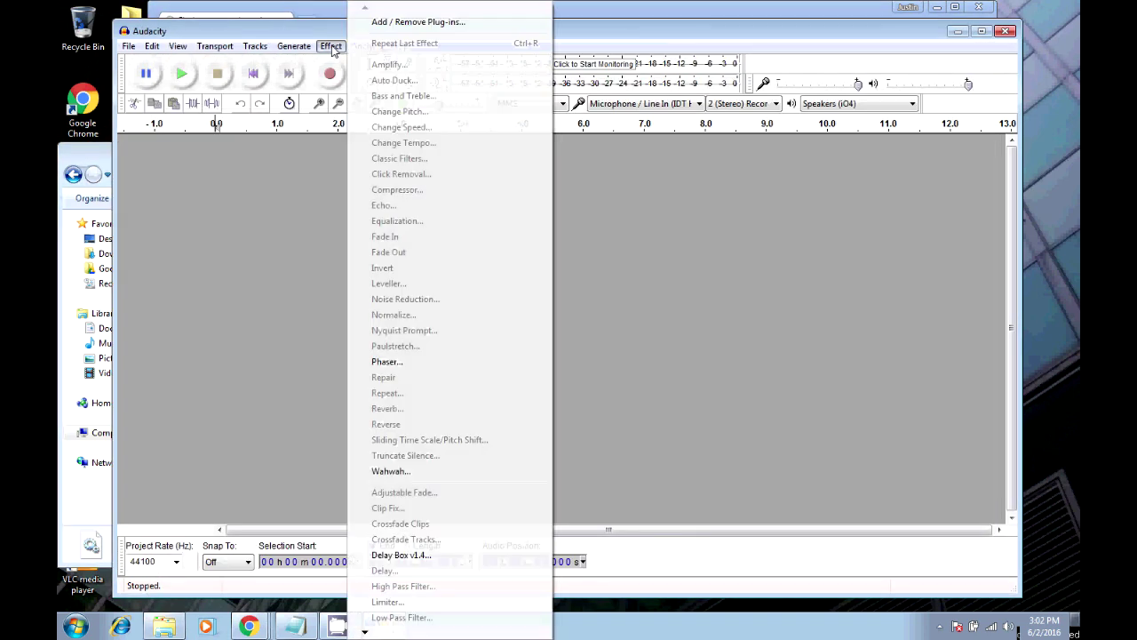
{"action": "left_click", "coordinate": [435, 24]}
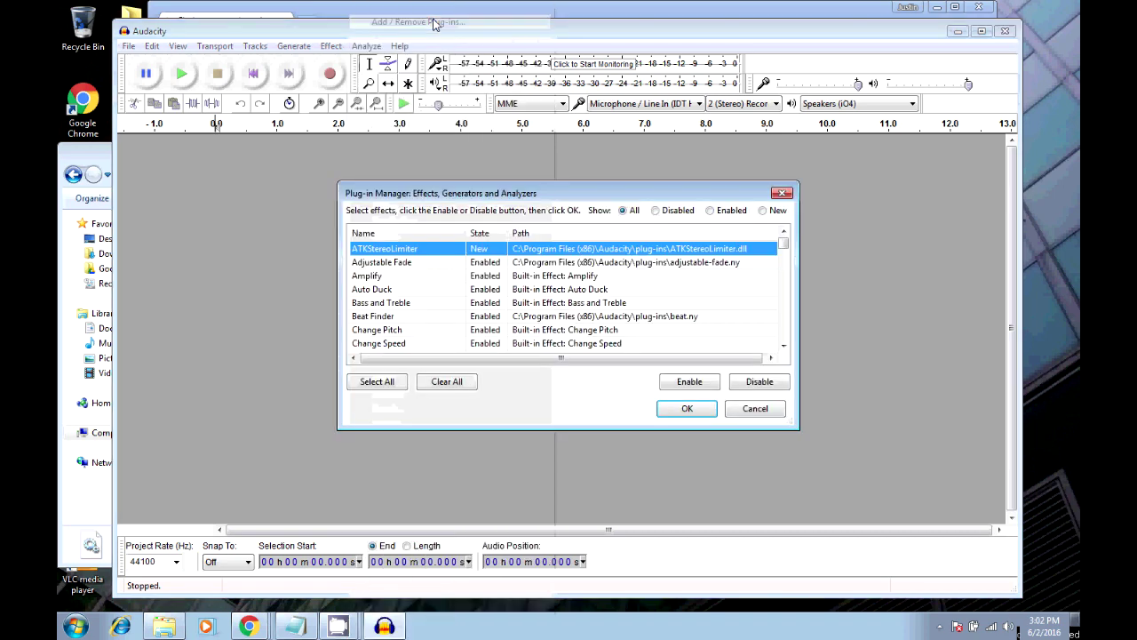
{"action": "left_click", "coordinate": [683, 383]}
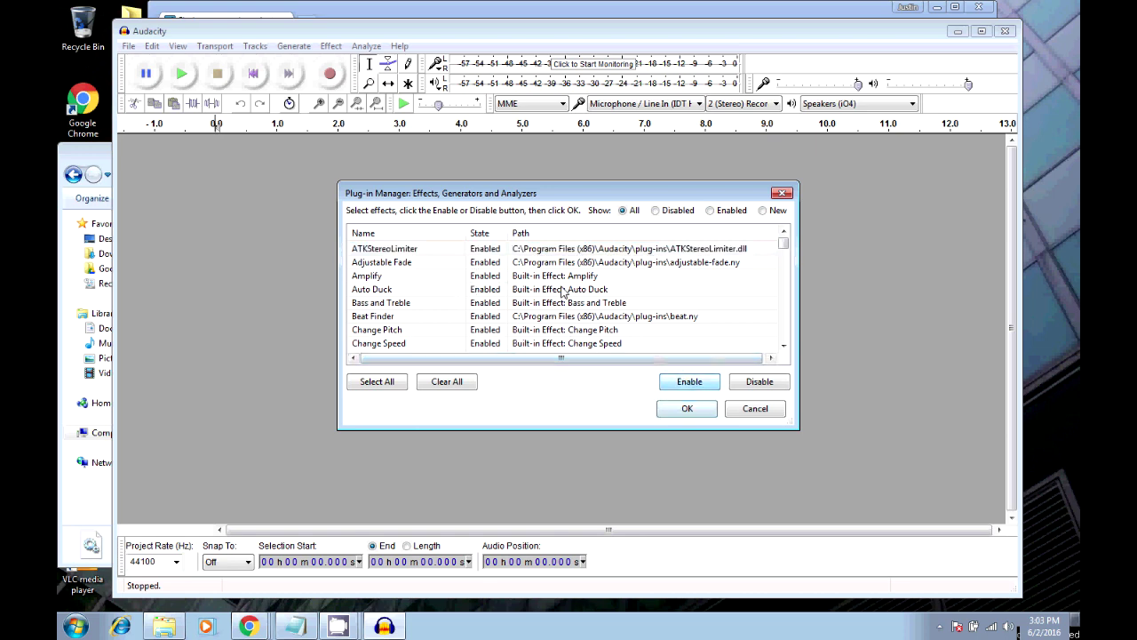
{"action": "left_click", "coordinate": [687, 410]}
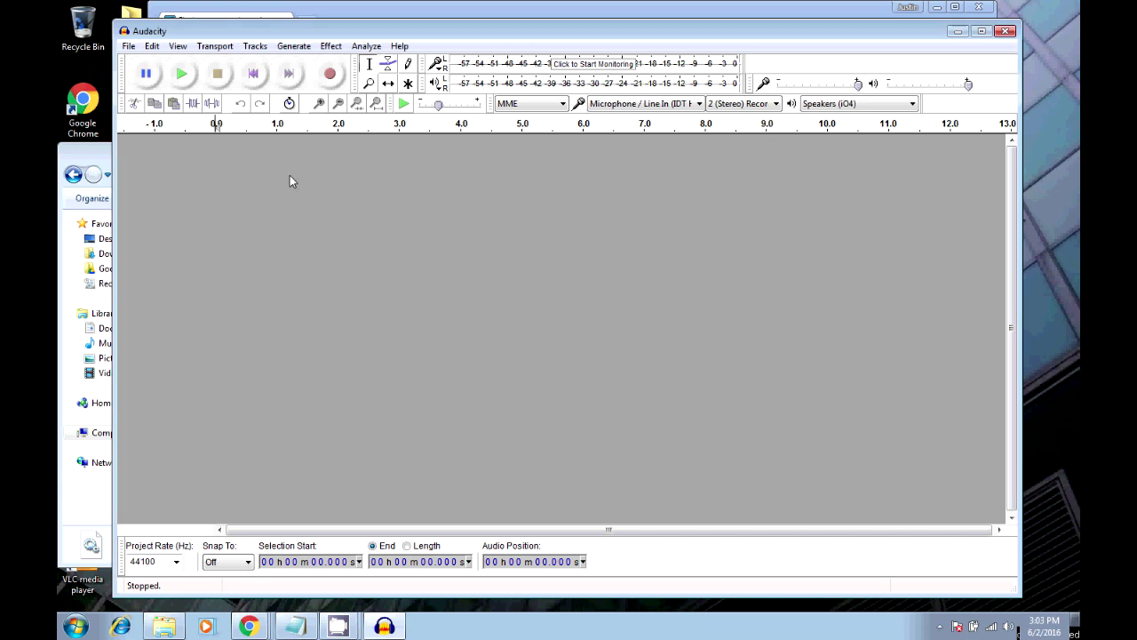
Open aptaad2.wav from Recent Files, select its first 5.645 seconds, and check the Effect menu.
{"action": "left_click", "coordinate": [129, 46]}
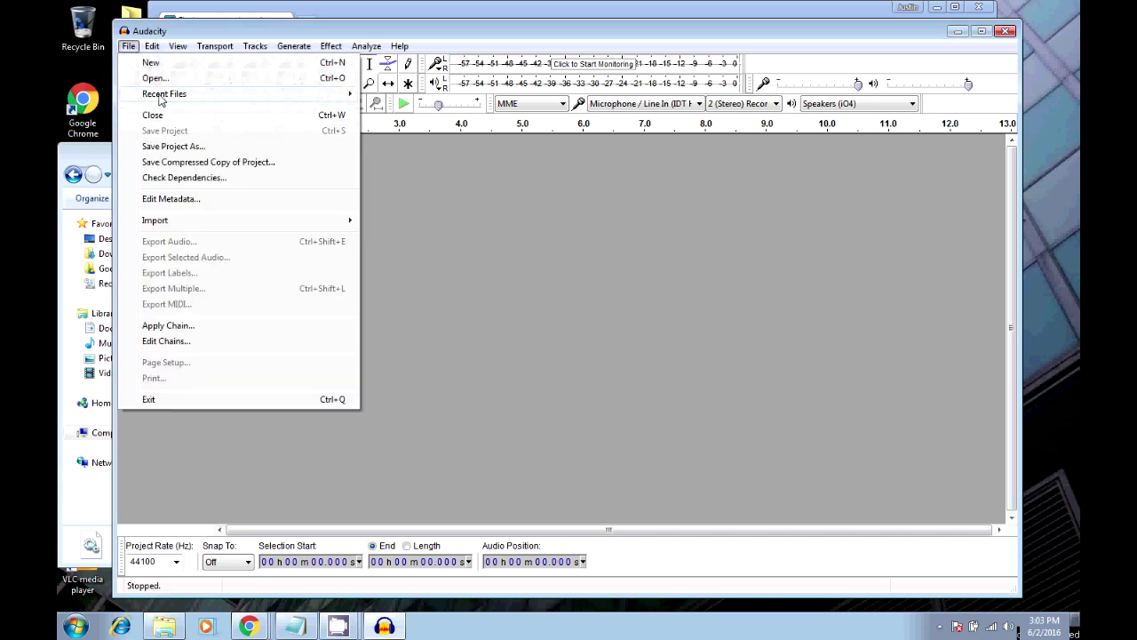
{"action": "mouse_move", "coordinate": [177, 101]}
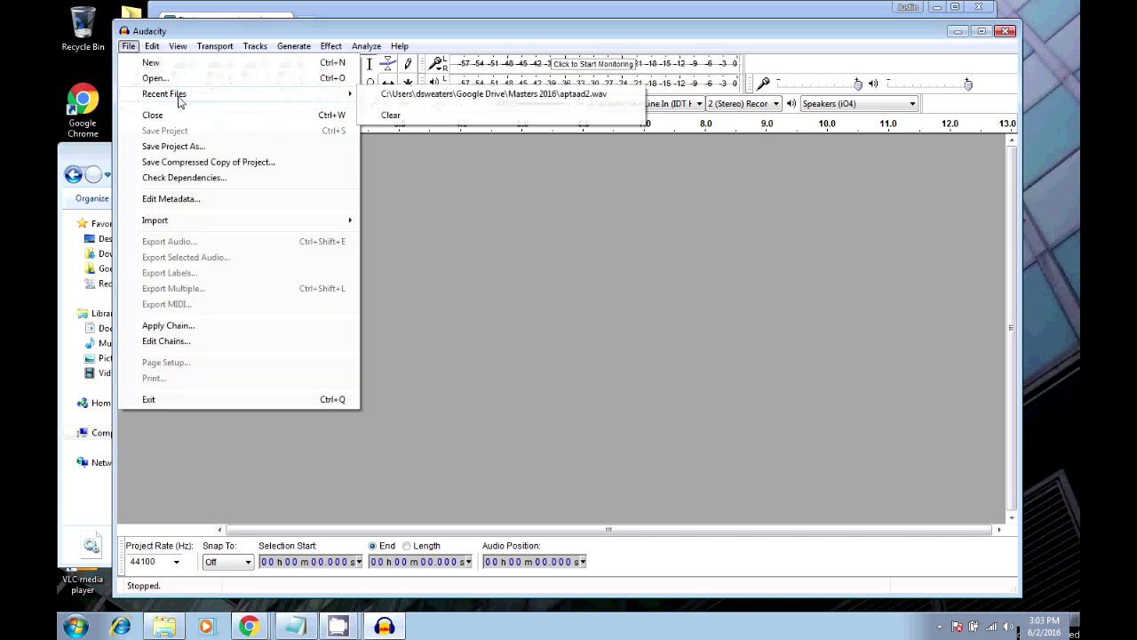
{"action": "left_click", "coordinate": [398, 94]}
{"action": "left_click", "coordinate": [639, 416]}
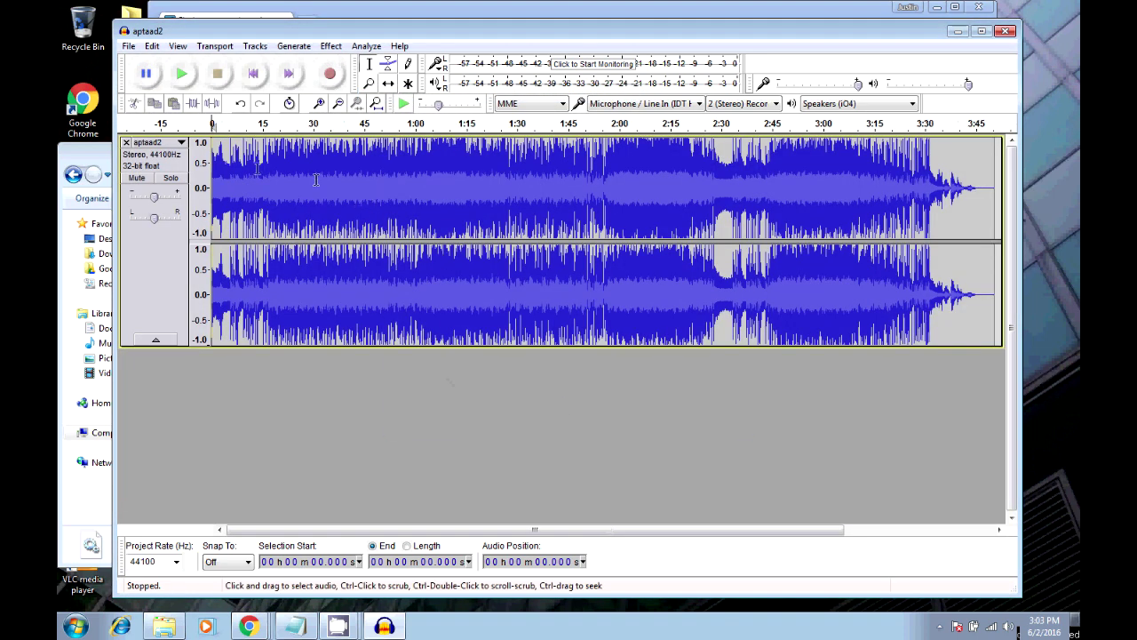
{"action": "left_click_drag", "start_coordinate": [231, 171], "coordinate": [210, 172]}
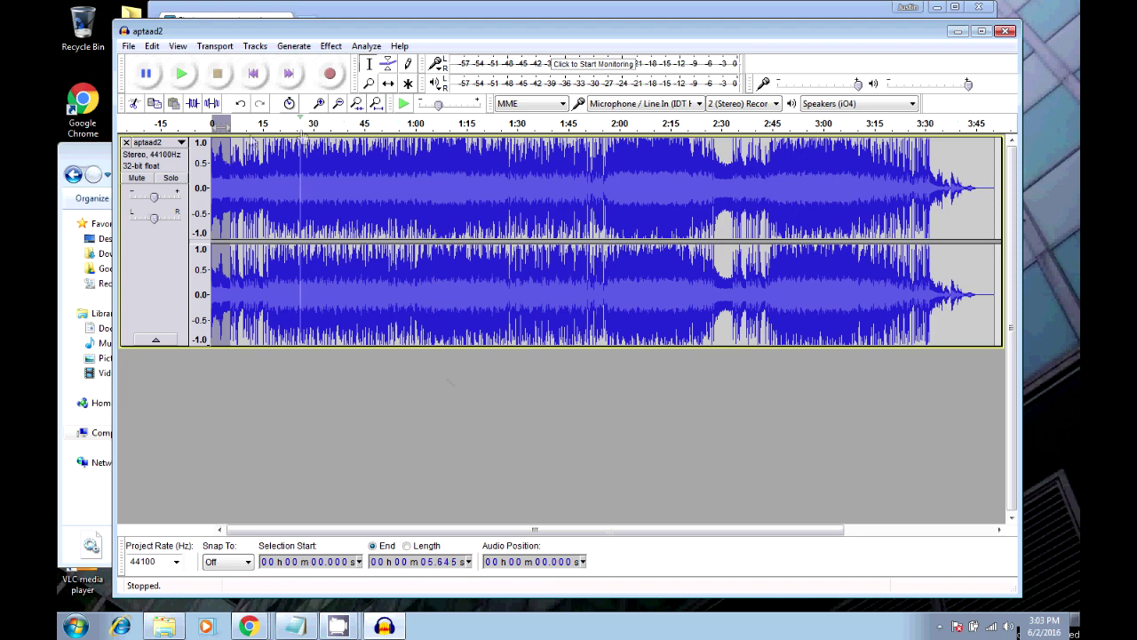
{"action": "left_click", "coordinate": [331, 46]}
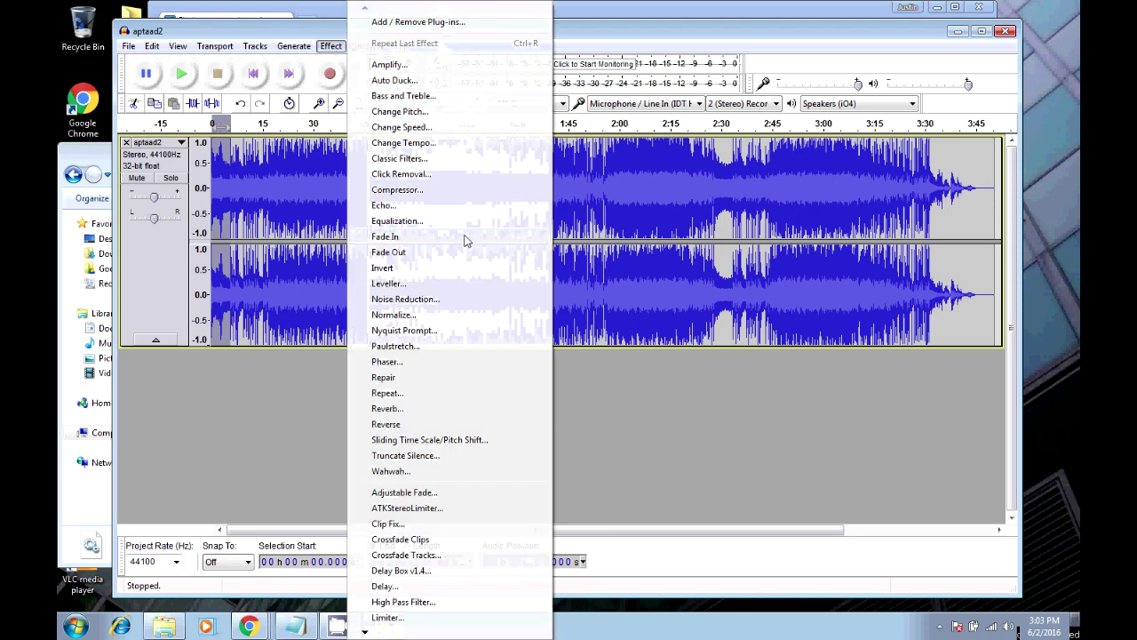
Preview ATKStereoLimiter, raise Dry/Wet, lower Threshold to -11.2 dB, preview again, then close it.
{"action": "left_click", "coordinate": [401, 511]}
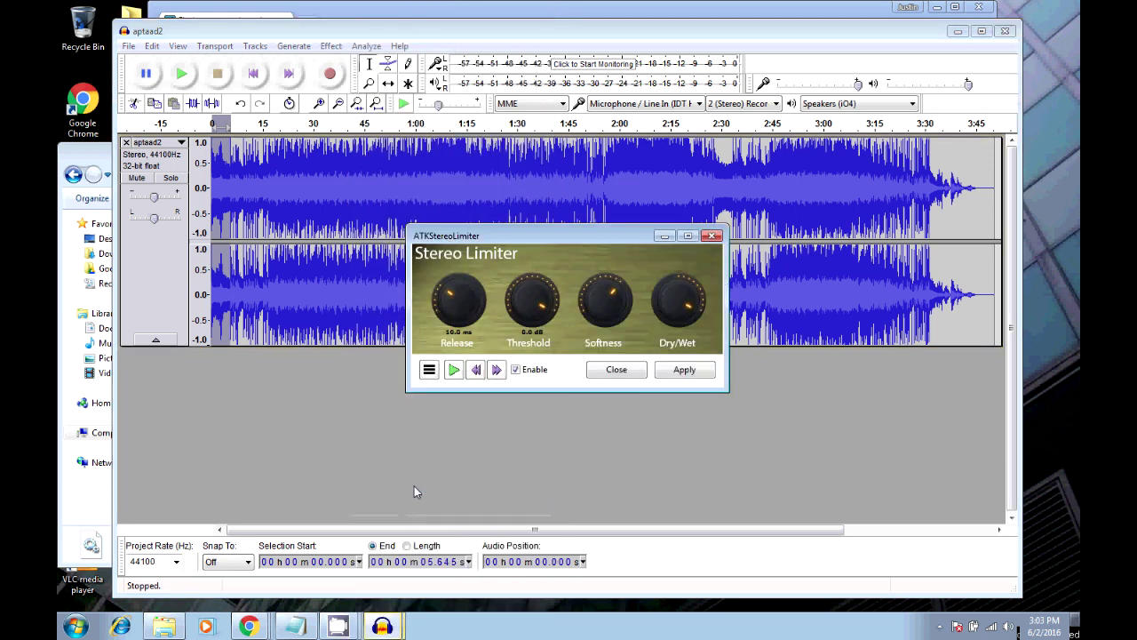
{"action": "left_click", "coordinate": [455, 372]}
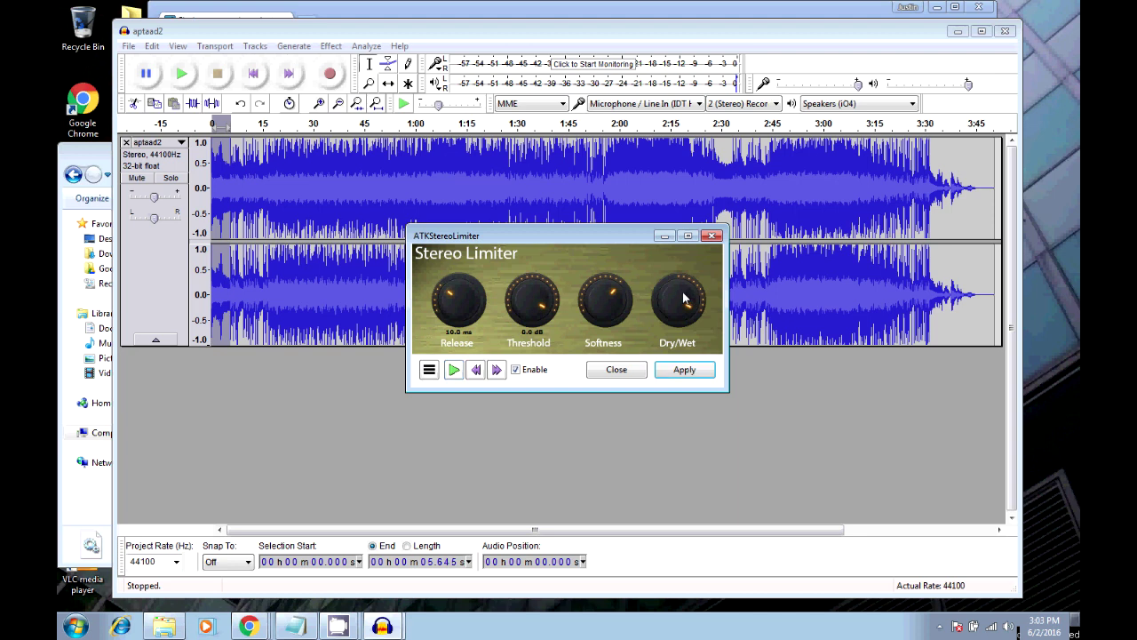
{"action": "left_click_drag", "start_coordinate": [666, 316], "coordinate": [666, 304]}
{"action": "left_click_drag", "start_coordinate": [525, 304], "coordinate": [529, 399]}
{"action": "left_click", "coordinate": [460, 371]}
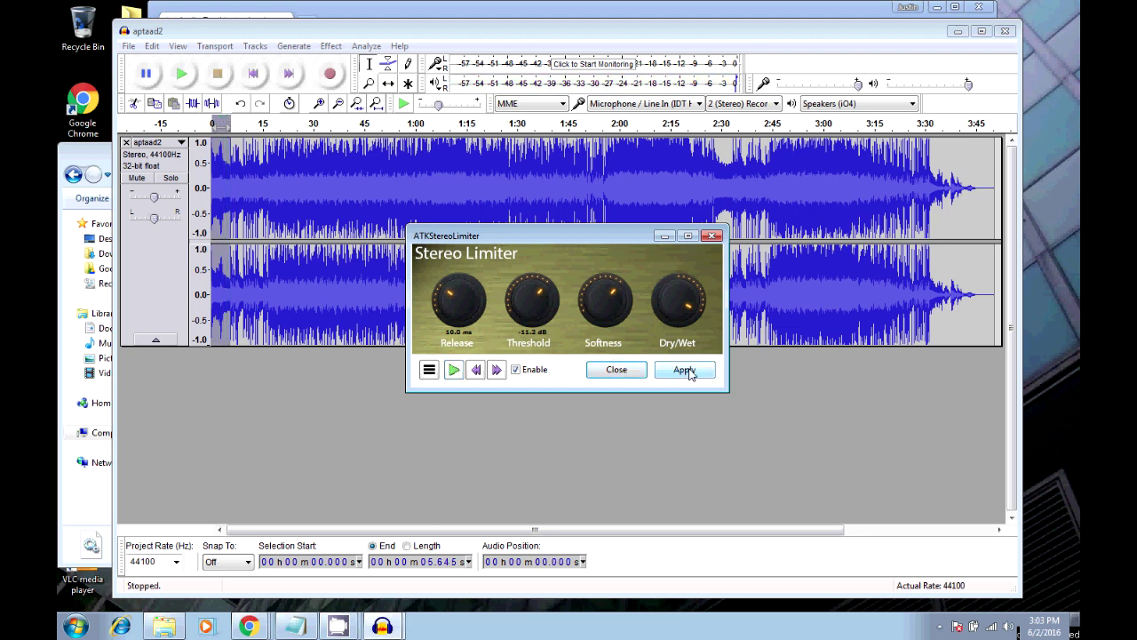
{"action": "left_click", "coordinate": [712, 236]}
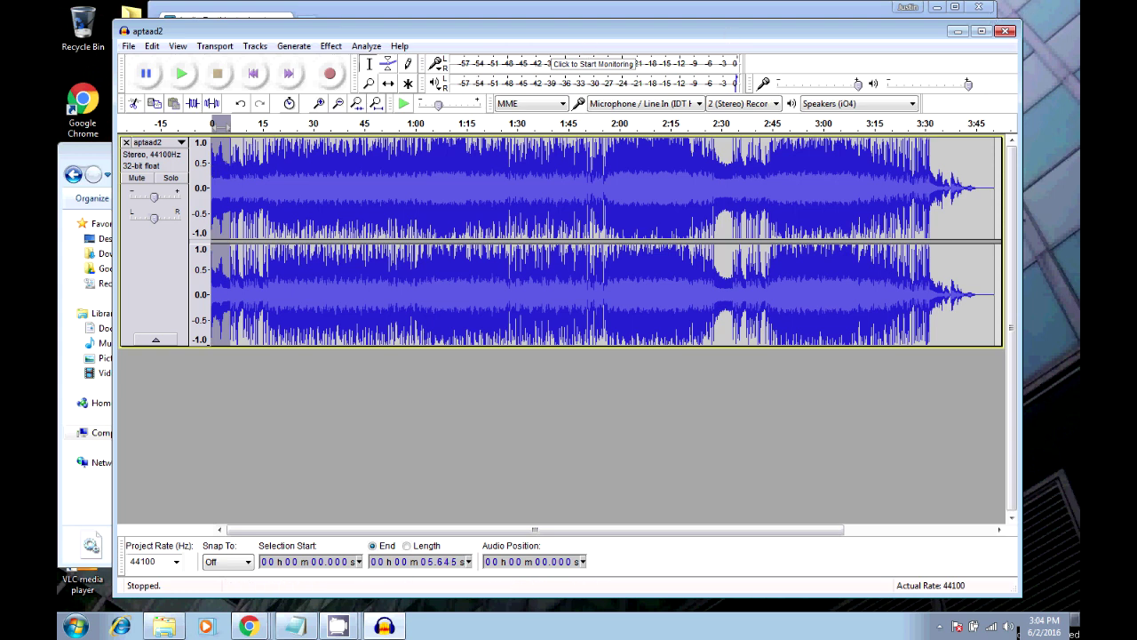
Step Chrome back four pages to the KVR Audio ATKStereoLimiter page, then return to Audacity.
{"action": "left_click", "coordinate": [825, 12]}
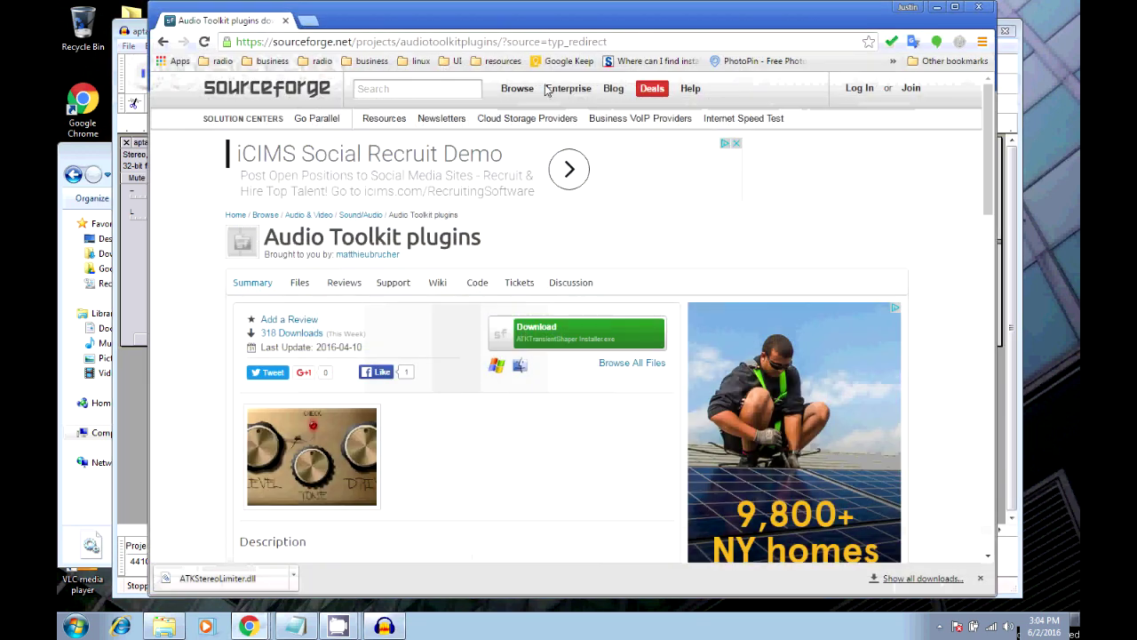
{"action": "left_click", "coordinate": [163, 42]}
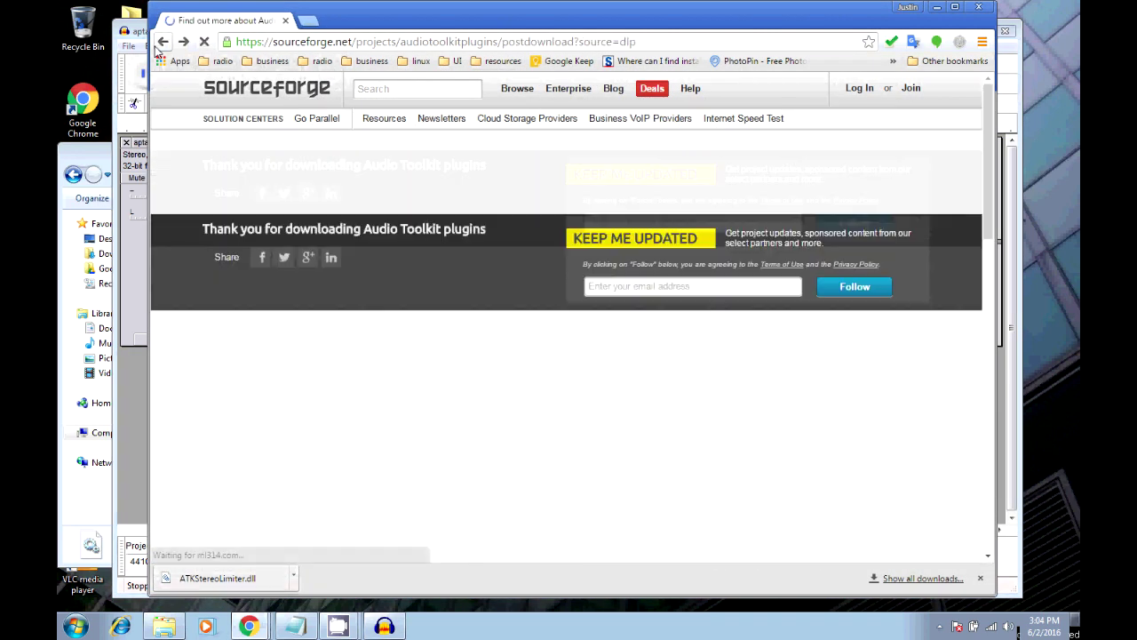
{"action": "left_click", "coordinate": [162, 43]}
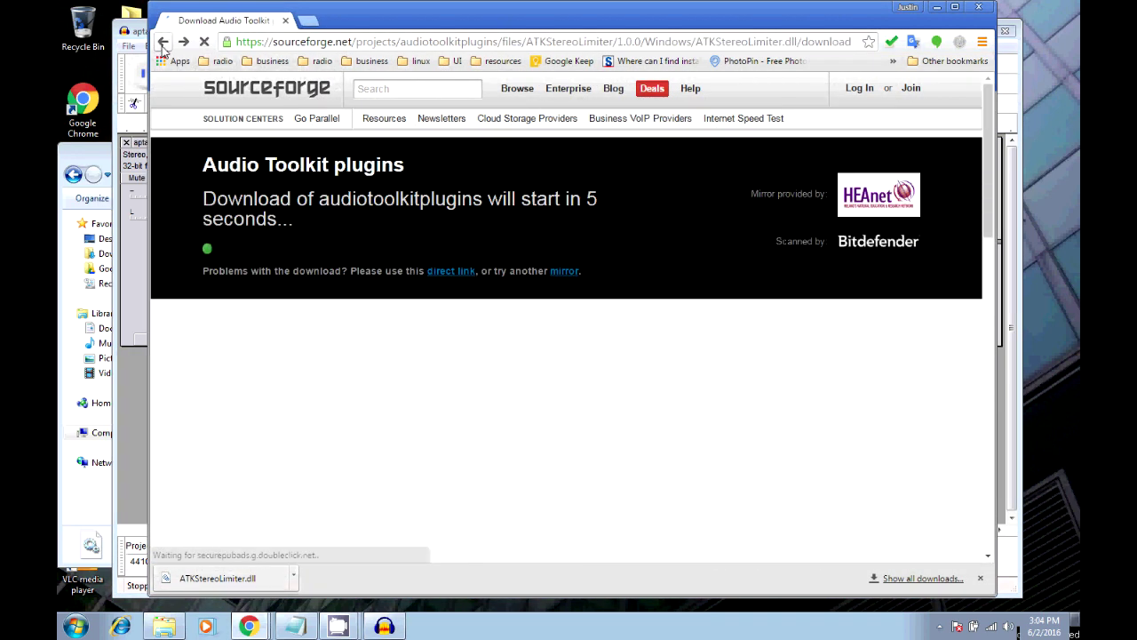
{"action": "left_click", "coordinate": [162, 42]}
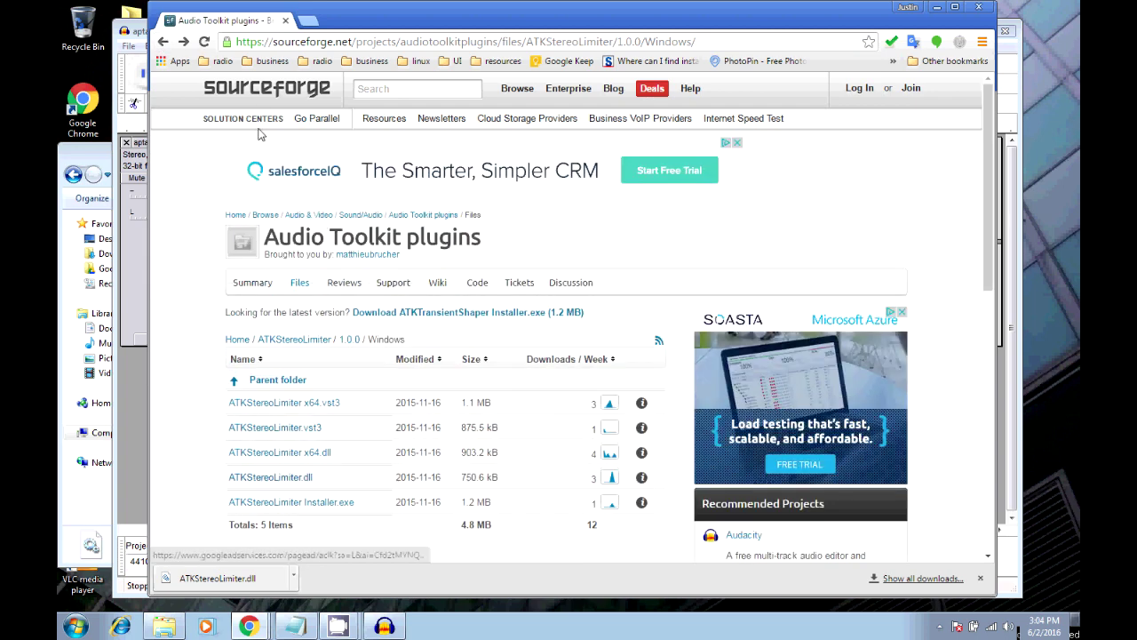
{"action": "left_click", "coordinate": [163, 42]}
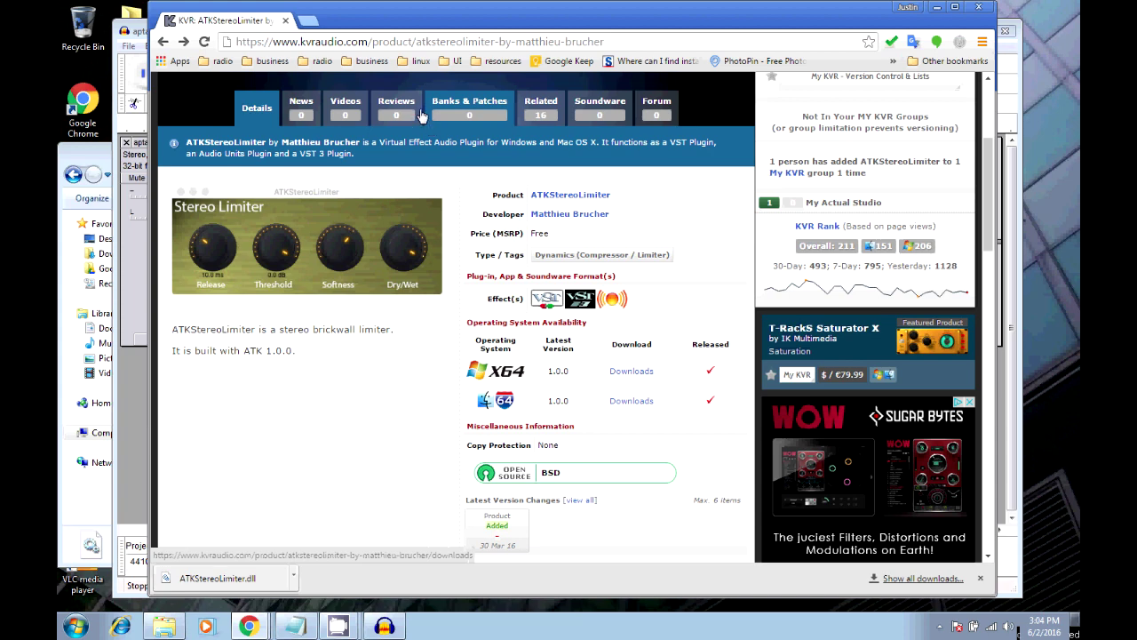
{"action": "left_click", "coordinate": [135, 30]}
Review the Plug-in Manager, then reopen ATKStereoLimiter, keeping Threshold -11.2 dB and Release 10.0 ms.
{"action": "left_click", "coordinate": [330, 45]}
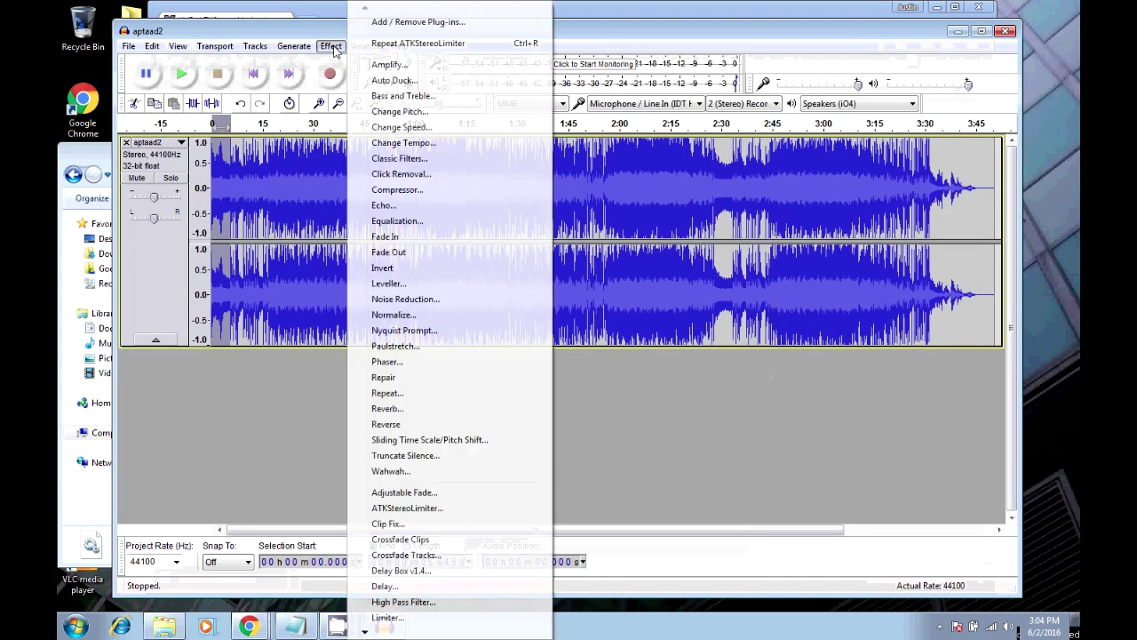
{"action": "left_click", "coordinate": [418, 23]}
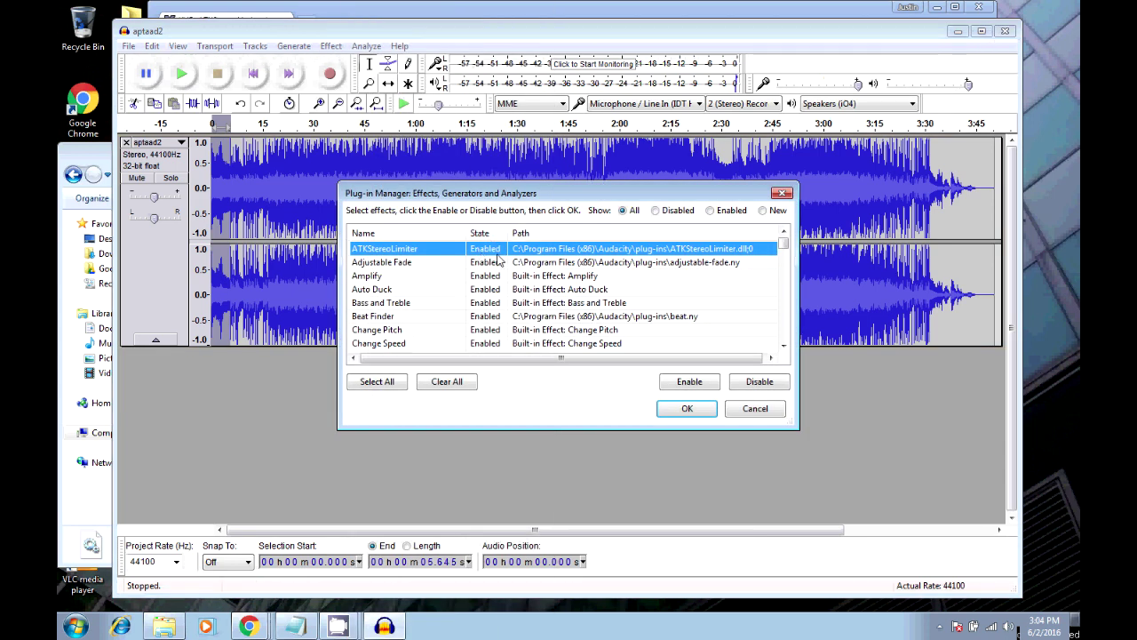
{"action": "left_click", "coordinate": [692, 410]}
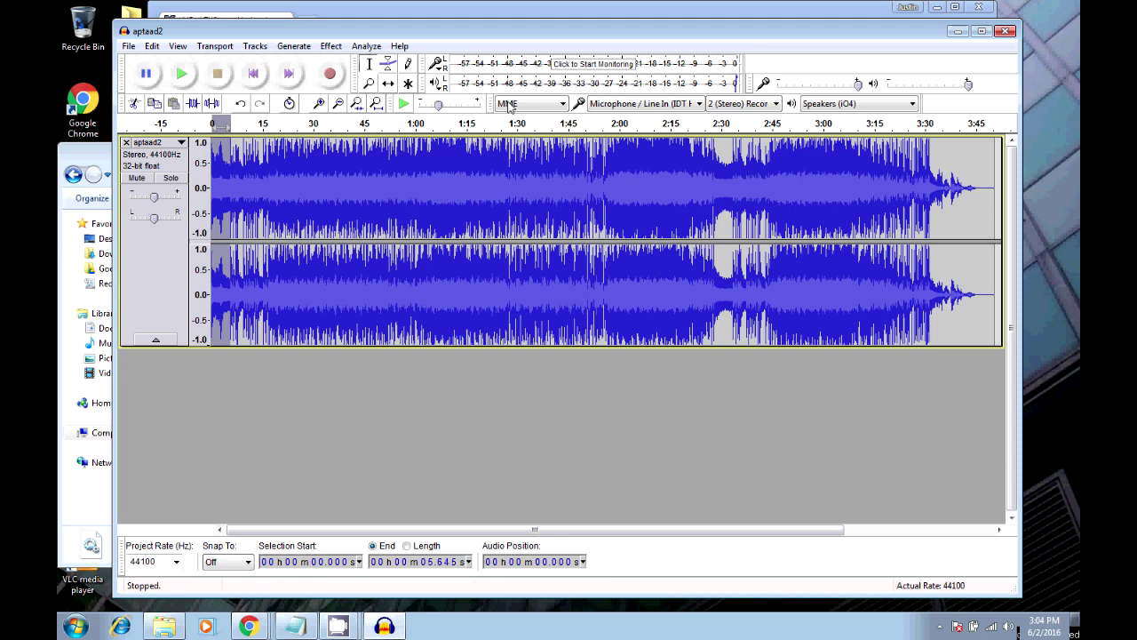
{"action": "left_click", "coordinate": [330, 45]}
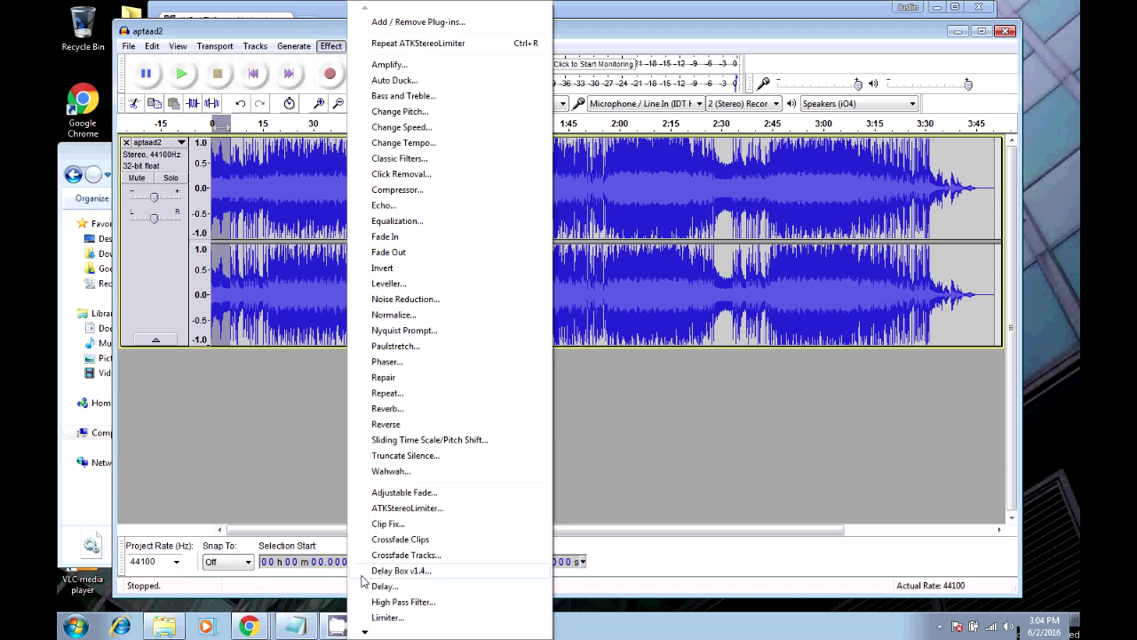
{"action": "left_click", "coordinate": [396, 508]}
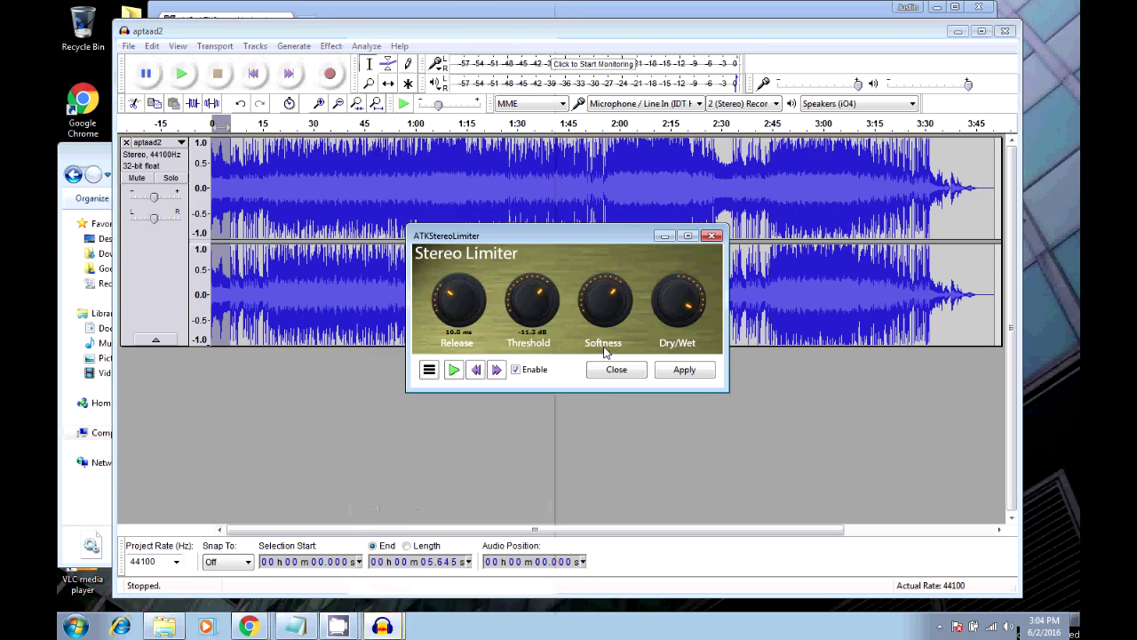